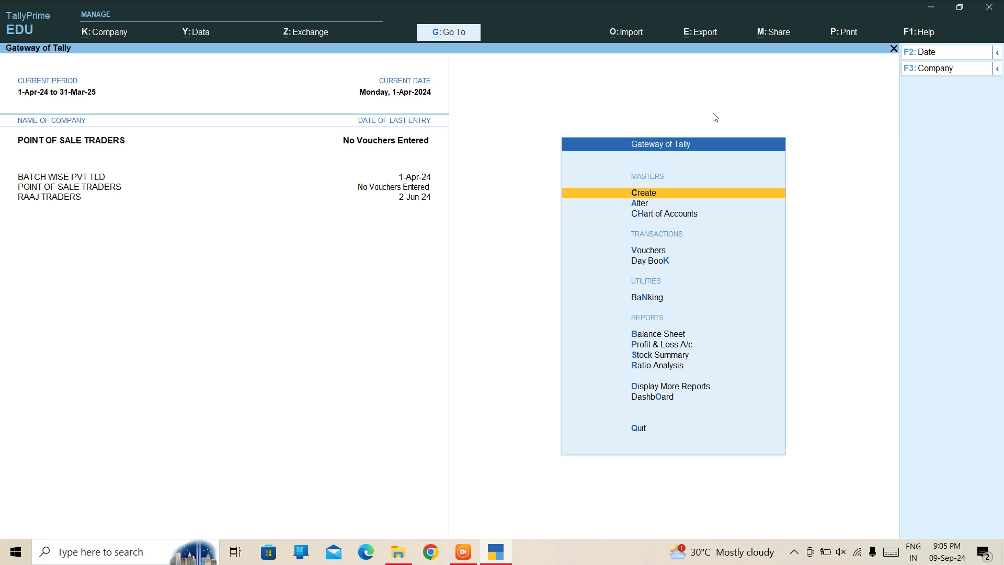
Start creating a new ledger from the masters list.
key(Return)
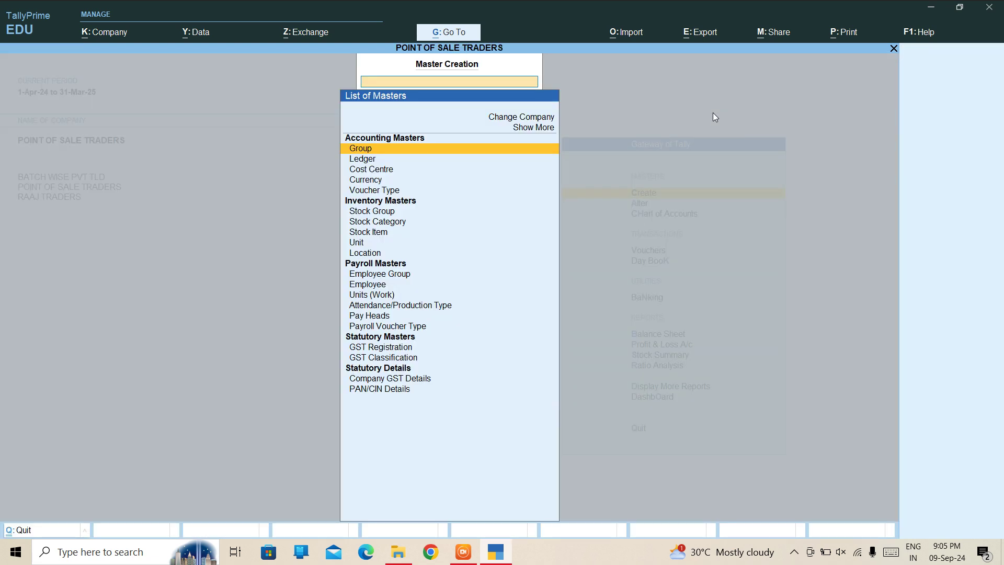
key(Down)
key(Return)
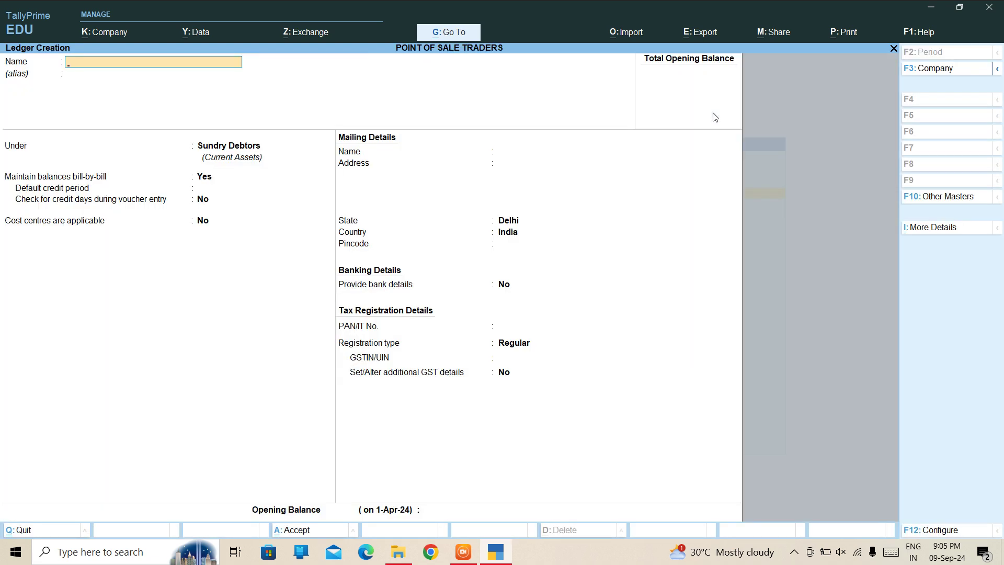
Review the company's accounting, inventory and GST features, then return to the ledger form.
key(F11)
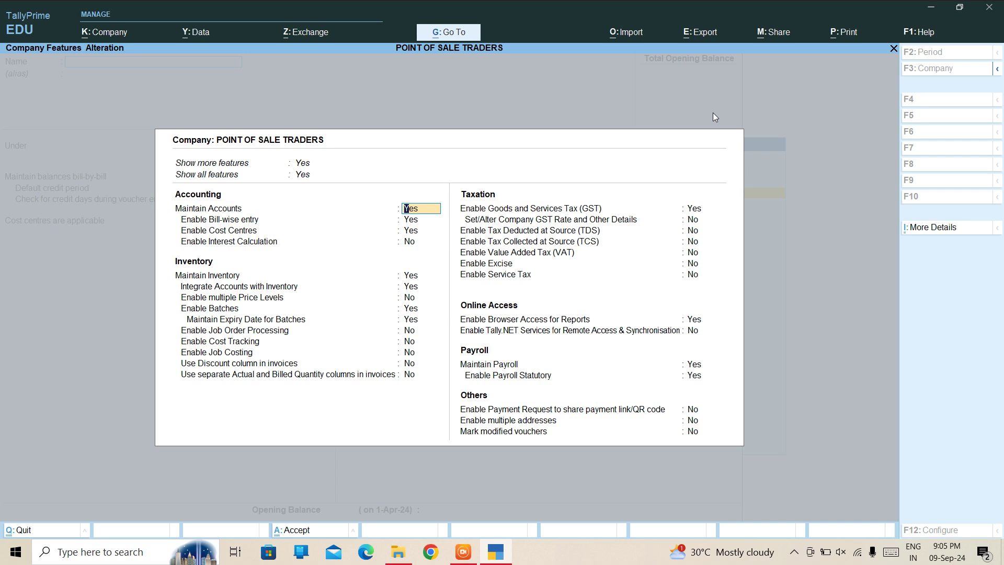
key(Down)
key(Down)
key(Down)
key(Down)
key(Down)
key(Down)
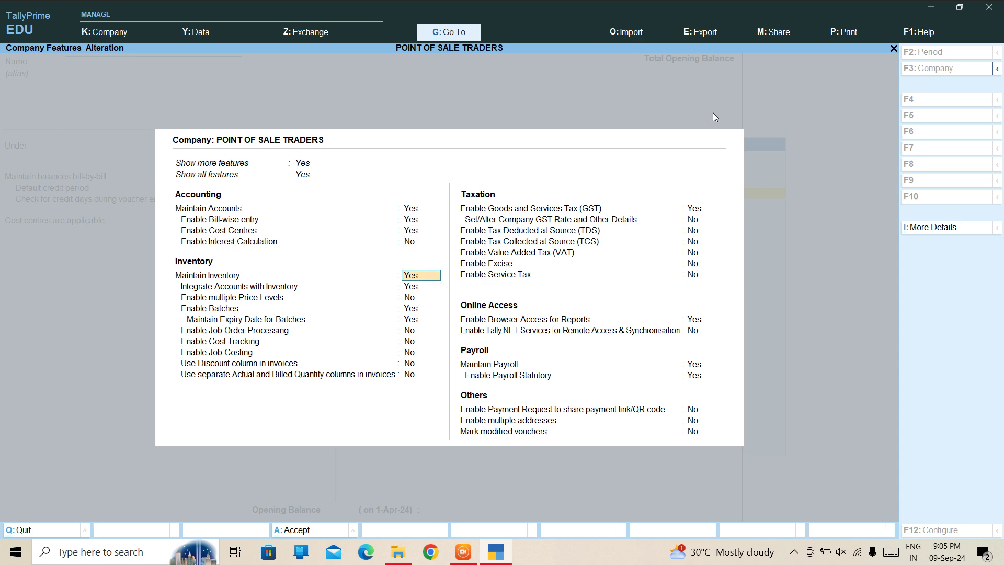
key(Down)
key(Down)
key(Down)
key(Down)
key(Down)
key(Down)
key(Down)
key(Down)
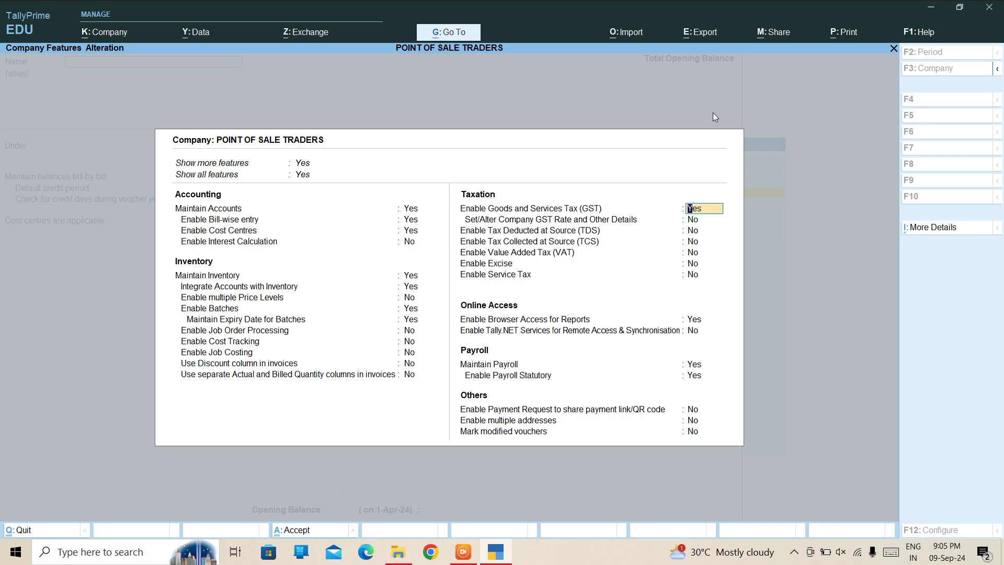
key(BackSpace)
key(ctrl+a)
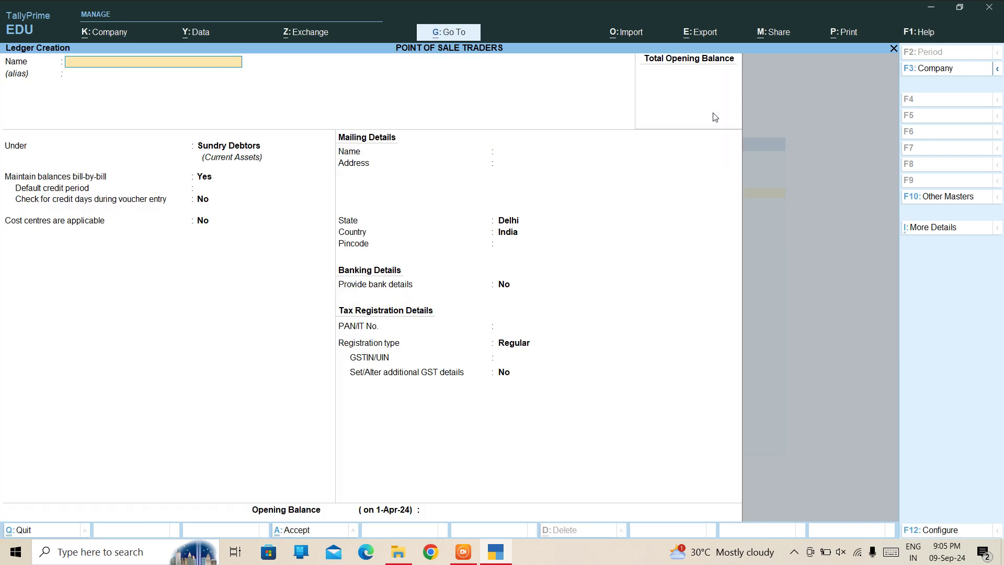
Abandon the ledger and start a new voucher type named POINT OF SALE.
key(Escape)
key(y)
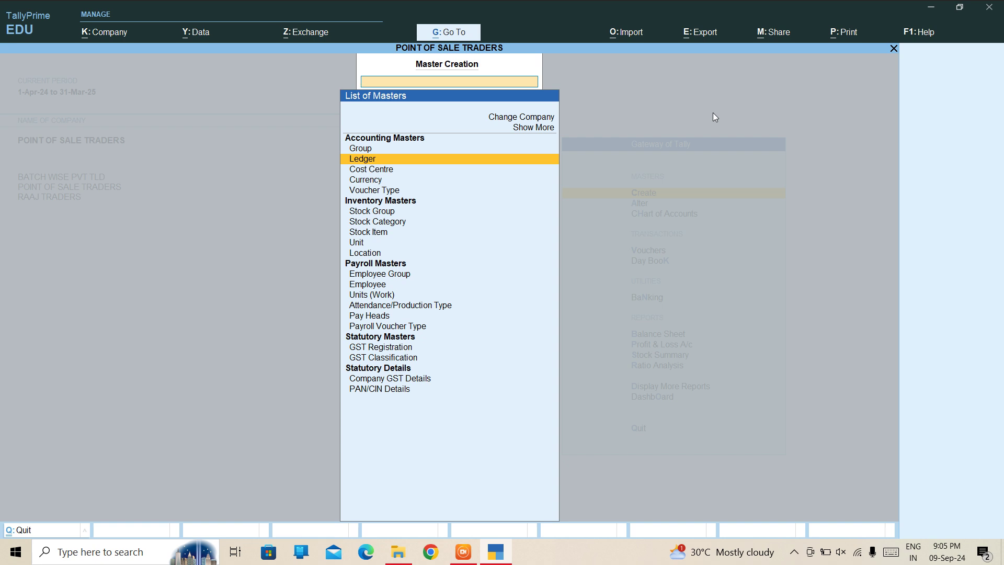
key(Down)
key(Down)
key(Down)
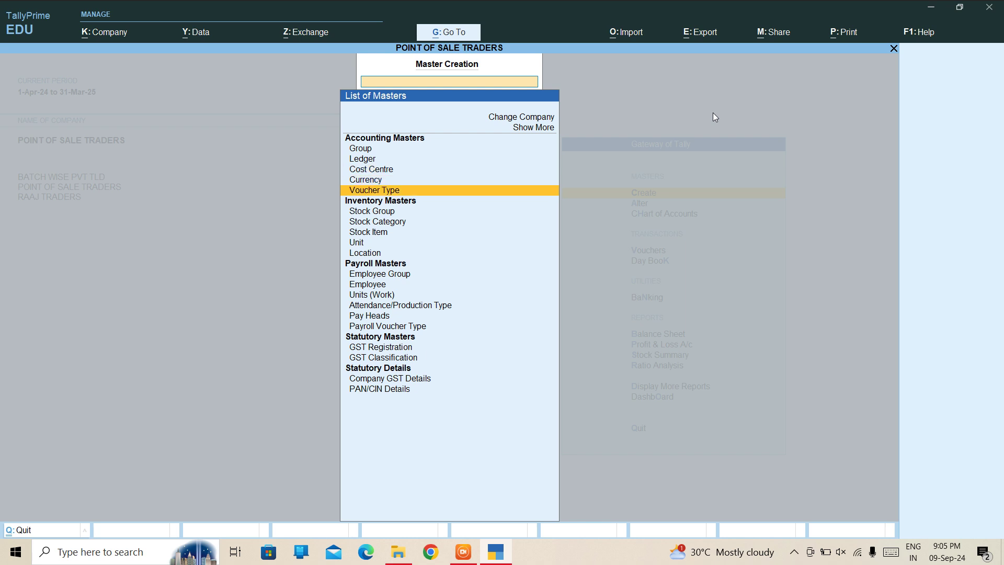
key(Return)
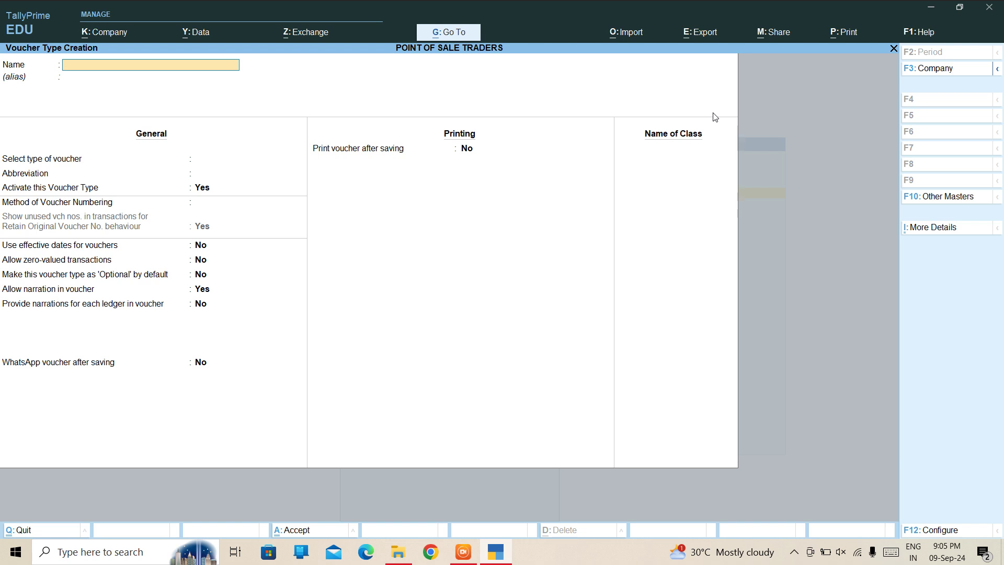
text(POINT OF SALE)
key(Return)
key(Return)
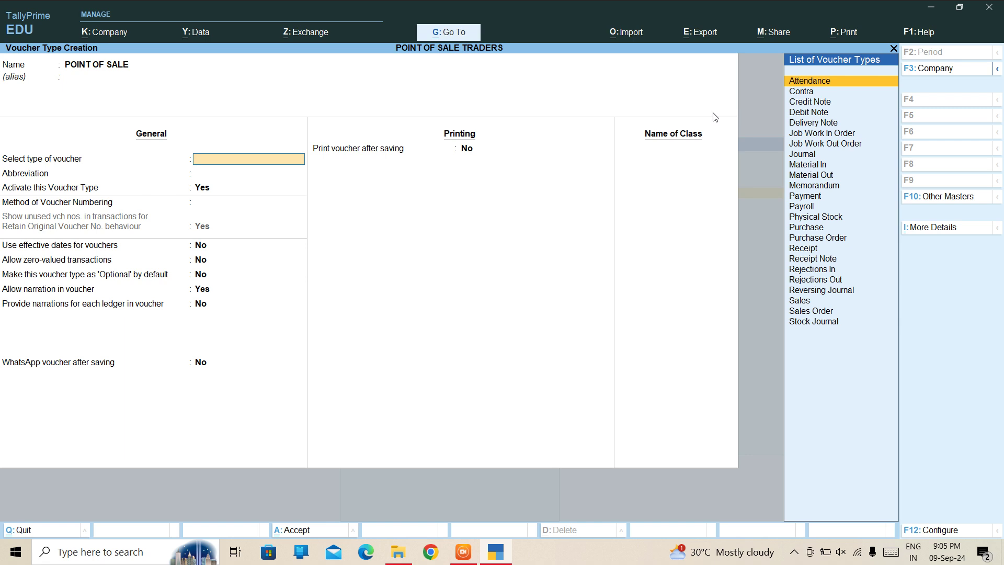
Make it a Sales type with Print after saving and POS invoicing both set to Yes.
text(SA)
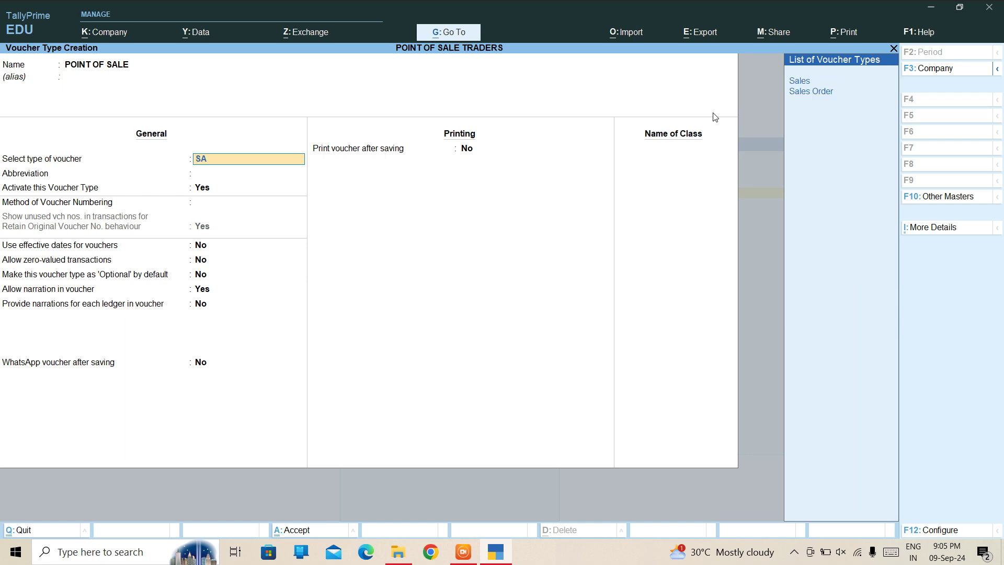
text(L)
key(Return)
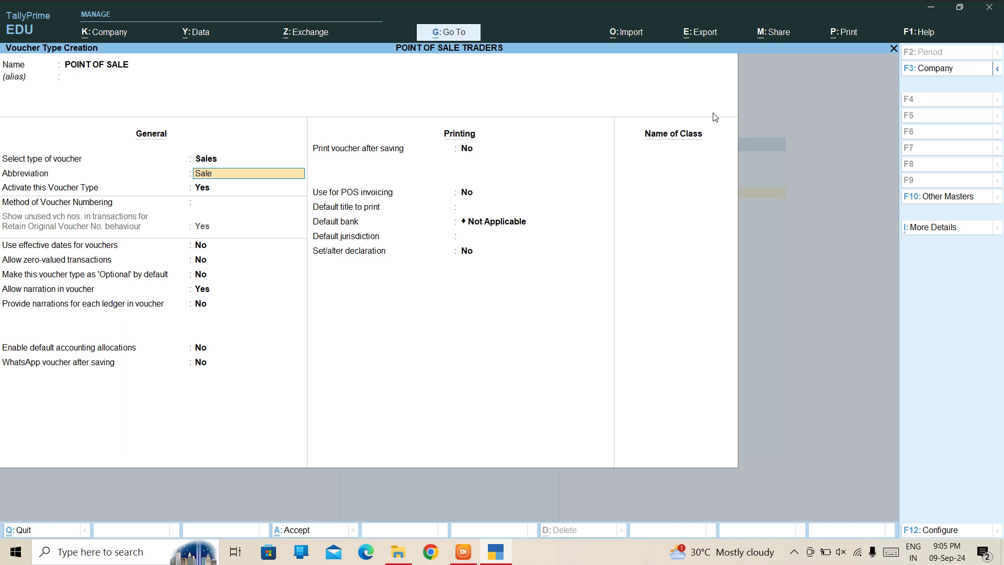
key(Return)
key(Return)
key(Return)
key(Return)
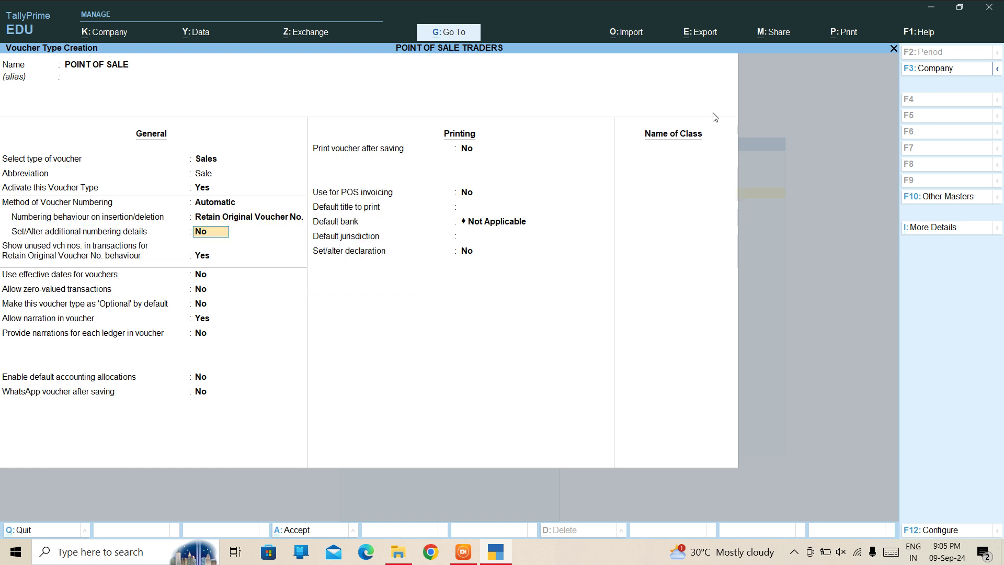
key(Return)
key(Return)
key(Return)
key(Return)
key(Return)
key(Return)
key(Return)
key(Return)
key(Return)
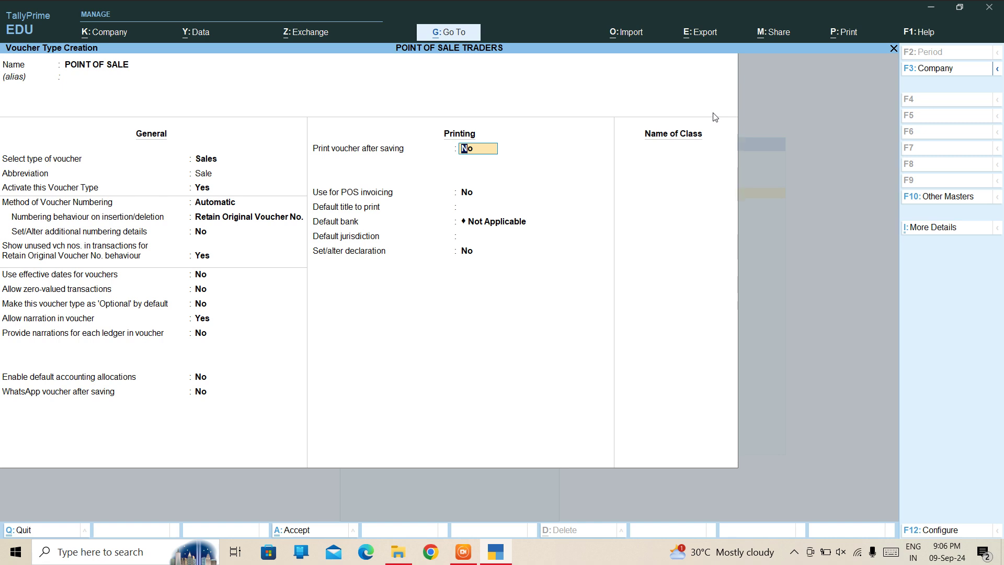
key(y)
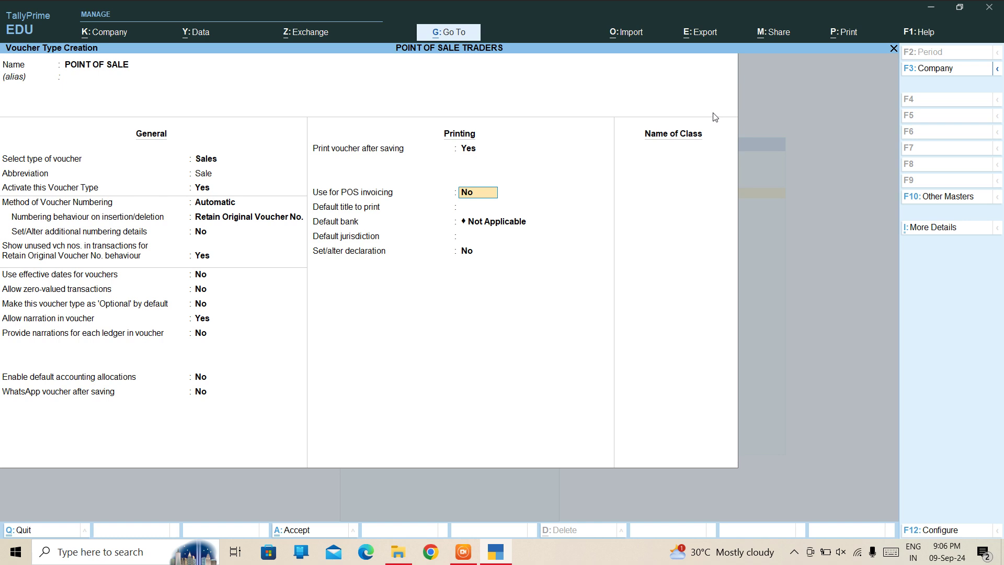
text(Y)
key(Return)
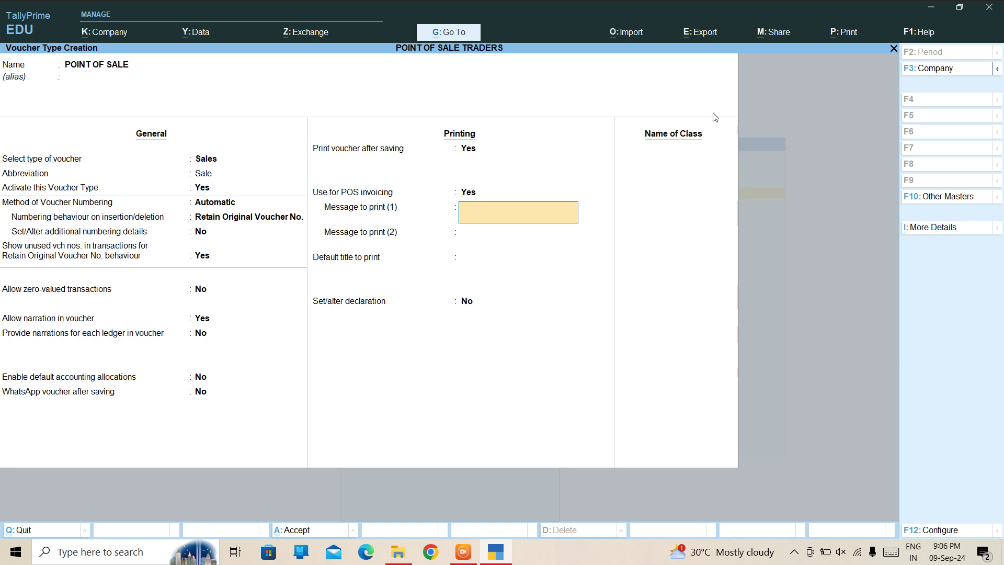
Enter print messages 'THANK YOU!' and 'VISIT AGAIN'.
text(THANK YOU!)
key(Return)
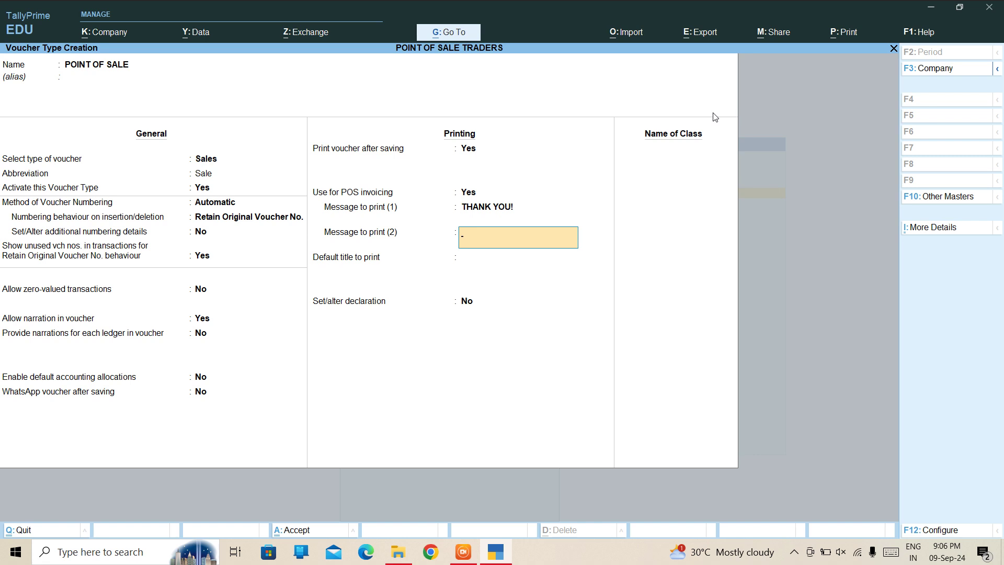
text(VISIT AGAIN)
key(Return)
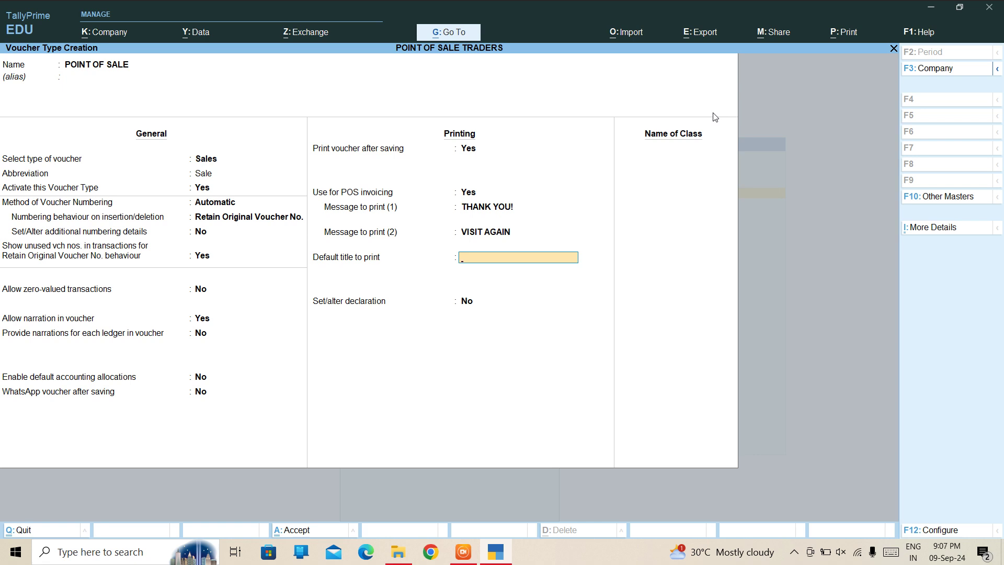
Set the default print title to POS and turn on the declaration.
text(POS)
key(Return)
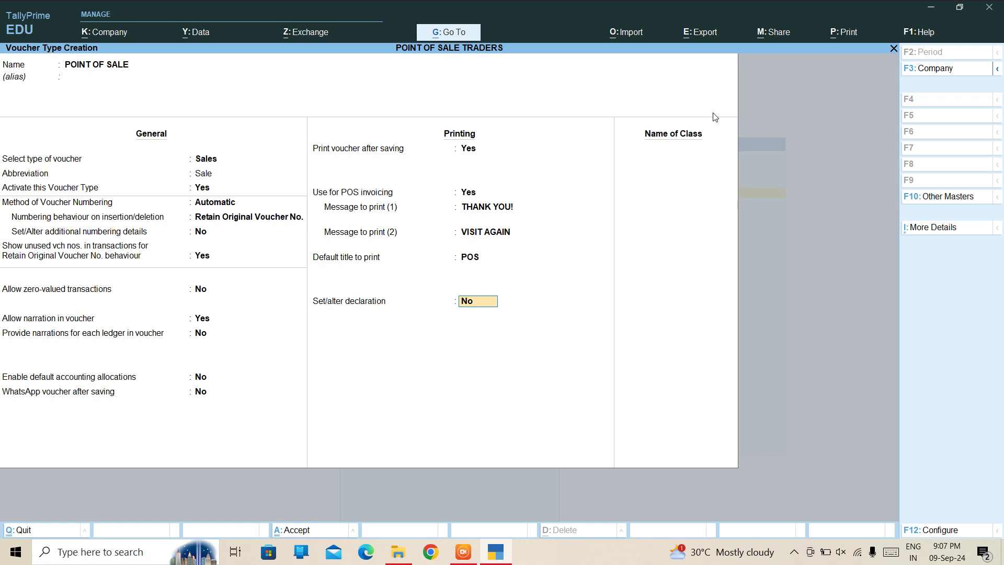
text(y)
key(Return)
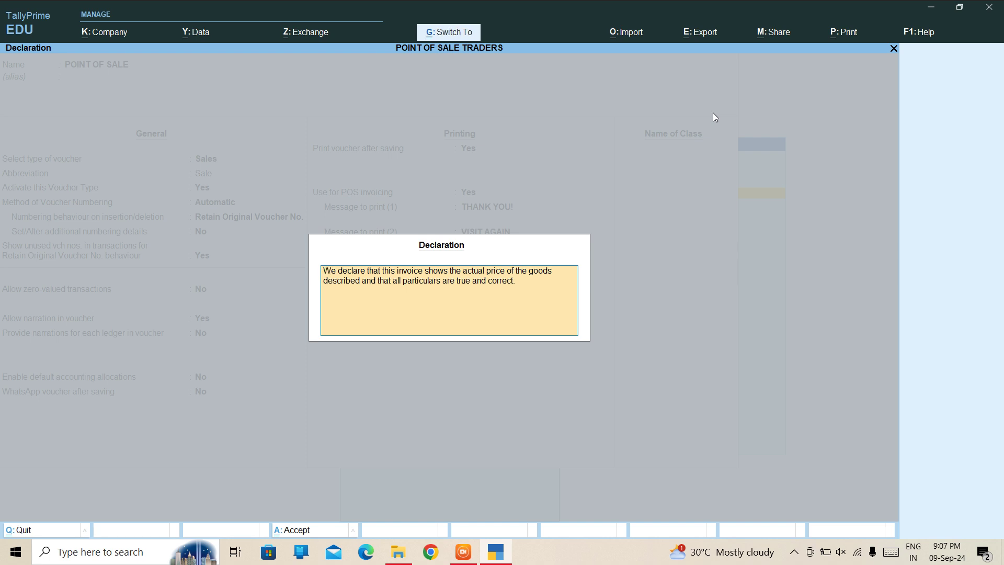
Accept the default declaration, save POINT OF SALE, and go back to Gateway of Tally.
key(ctrl+a)
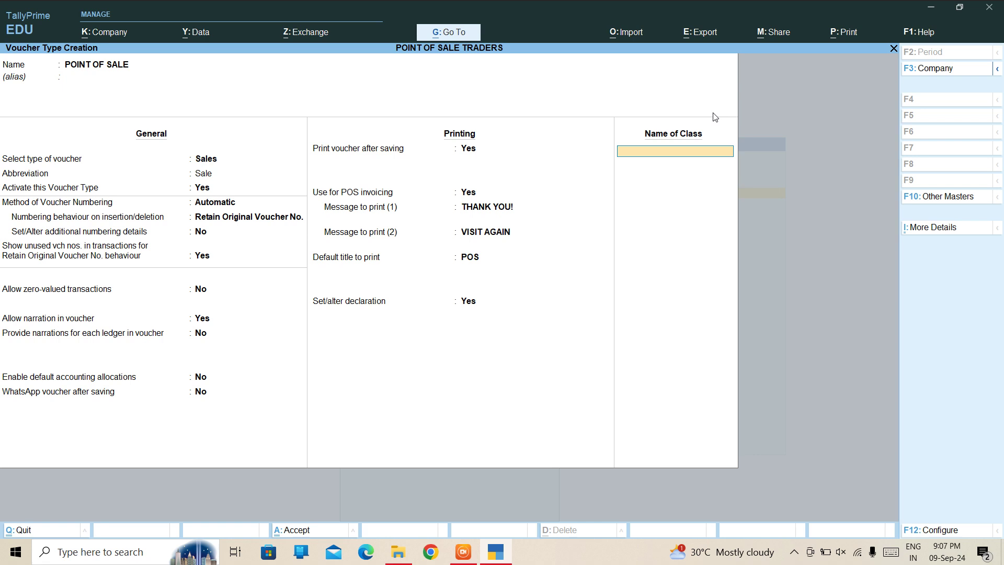
key(ctrl+a)
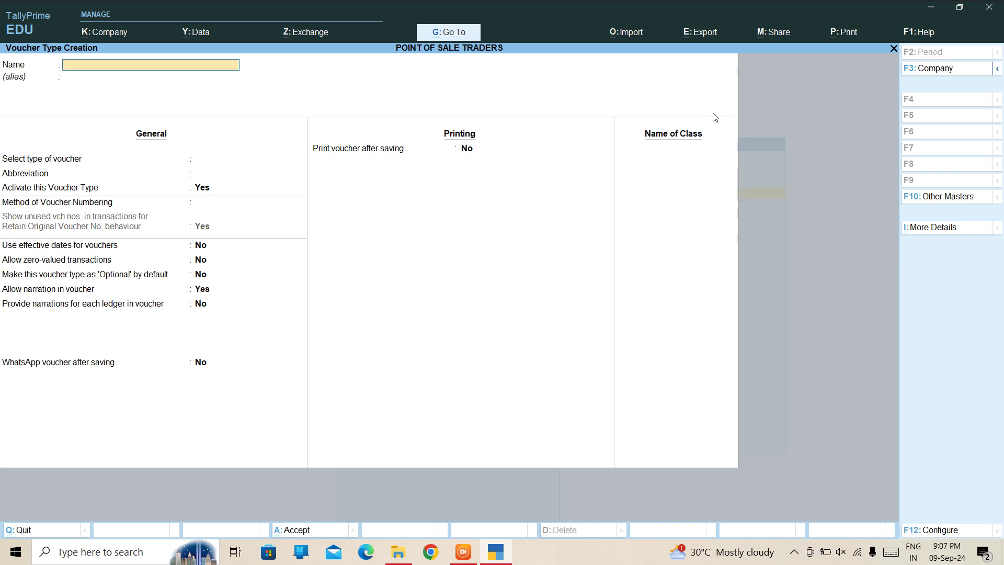
key(Escape)
key(y)
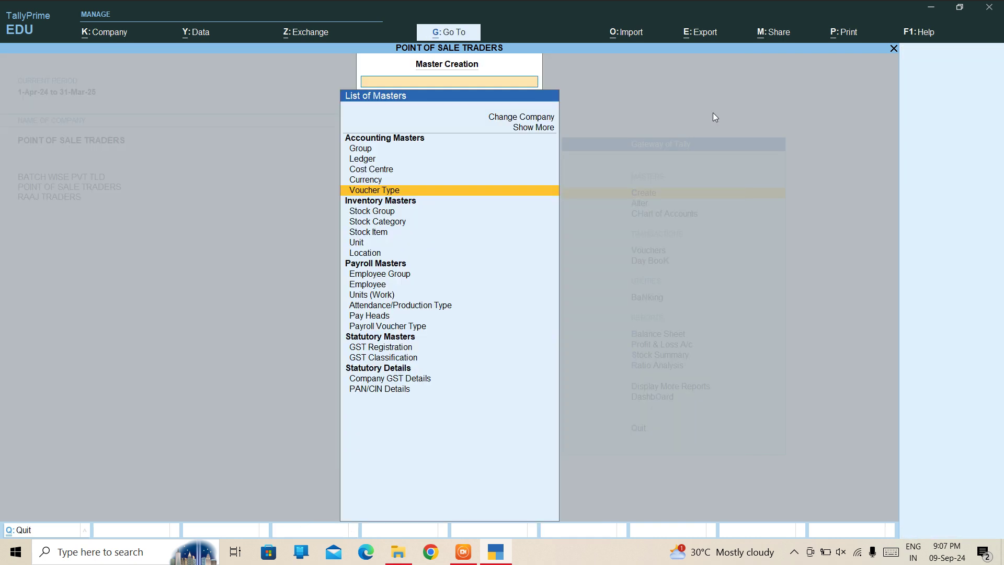
key(Escape)
key(Down)
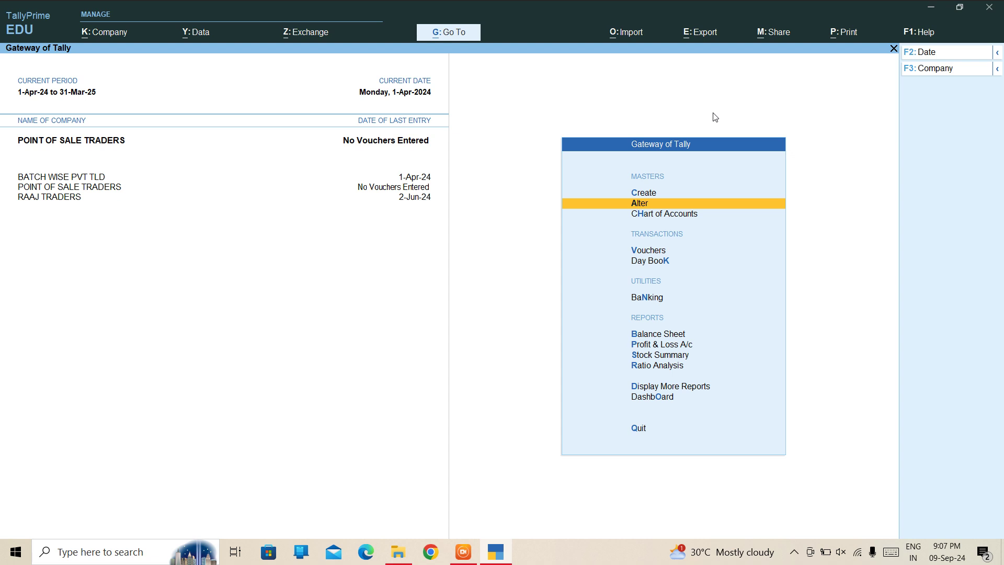
Open voucher entry and switch the new voucher from Payment to Receipt.
key(Down)
key(Down)
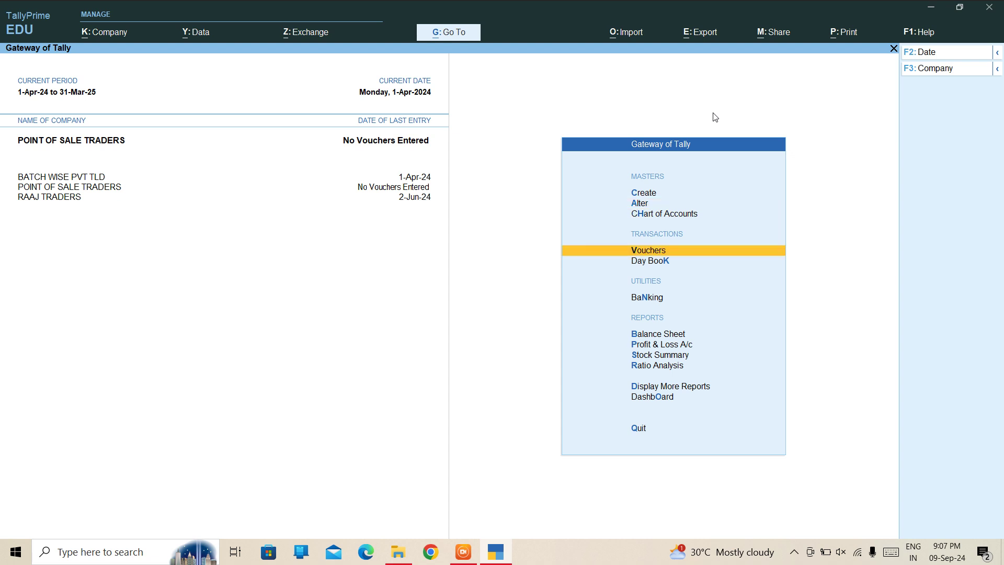
key(Return)
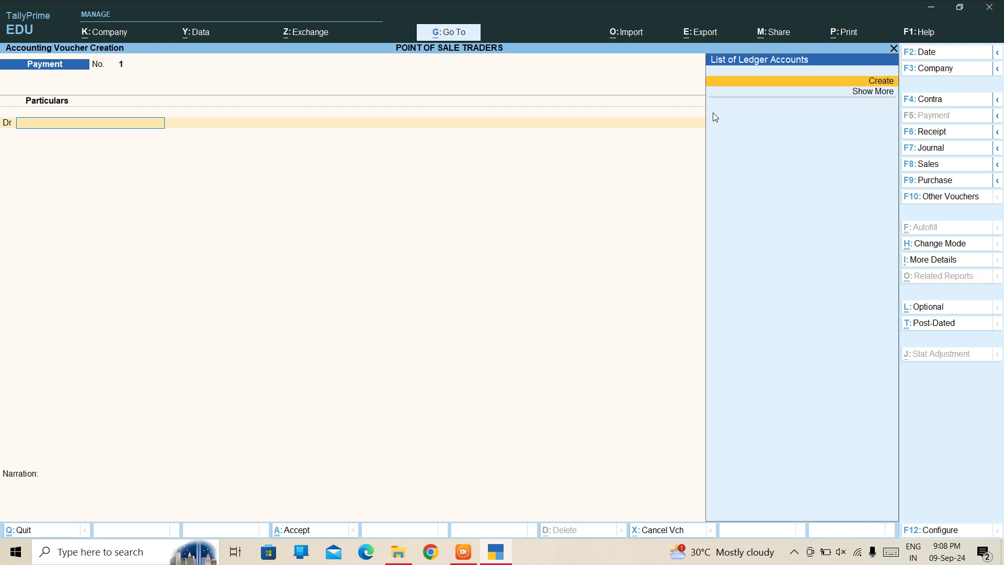
key(Escape)
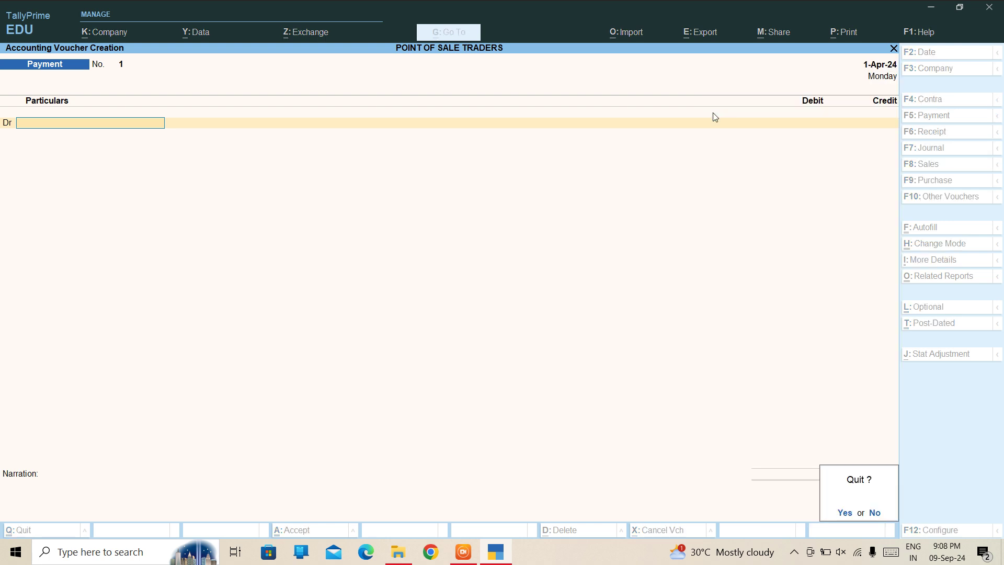
key(n)
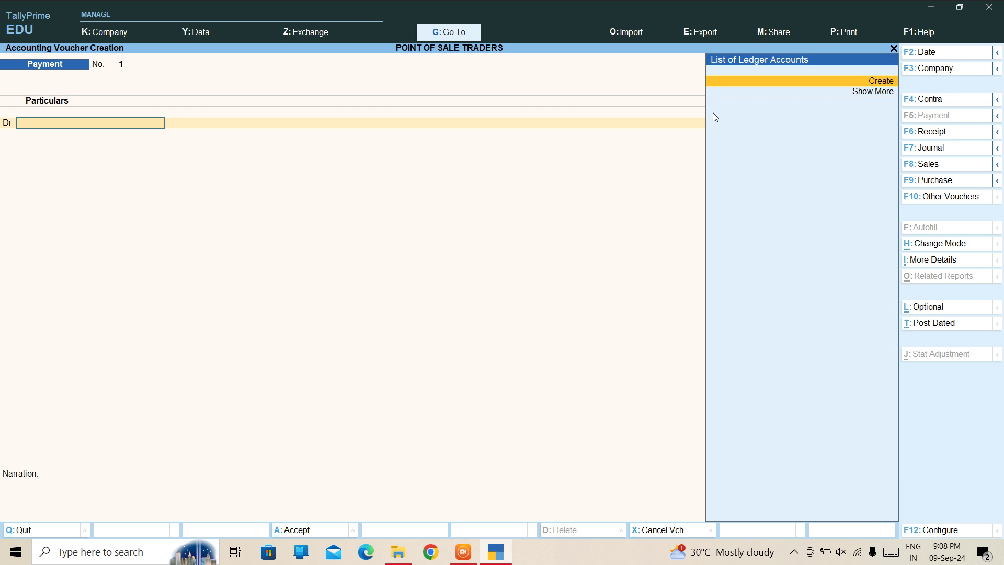
key(F6)
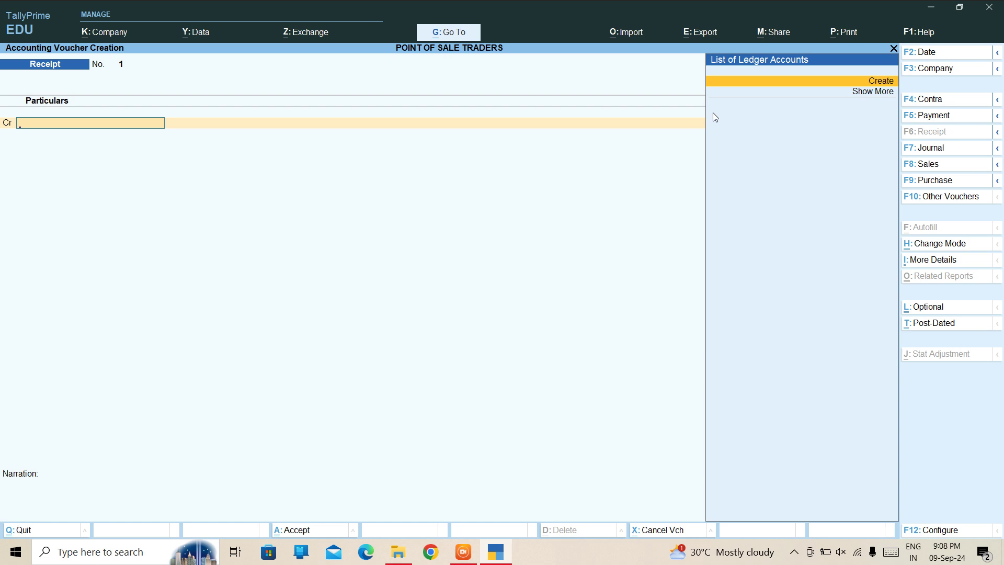
key(Return)
Create the CAPITAL ledger under Capital Account.
text(CAPI)
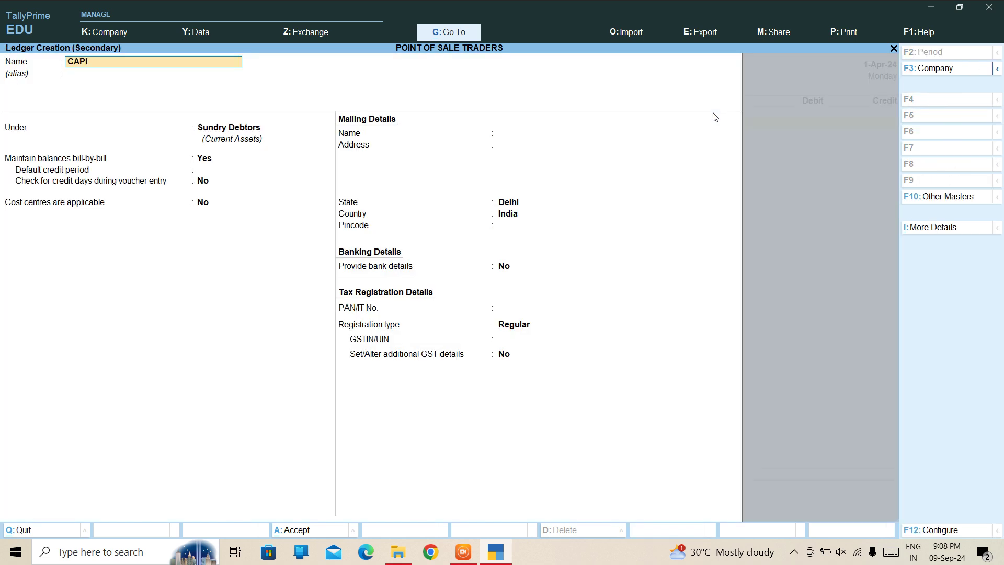
text(YTA)
text(TAL)
key(Return)
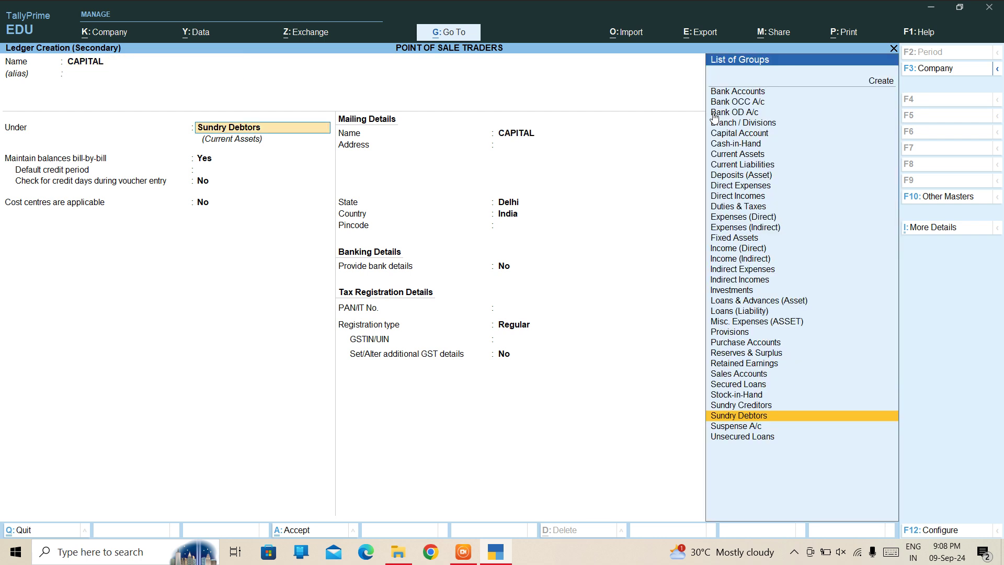
text(CExx)
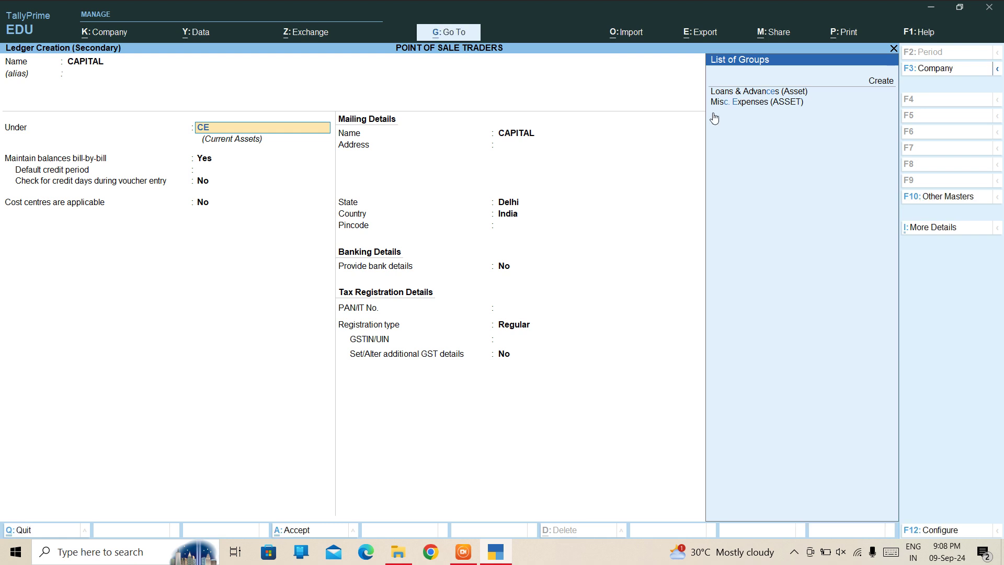
key(BackSpace)
text(AP)
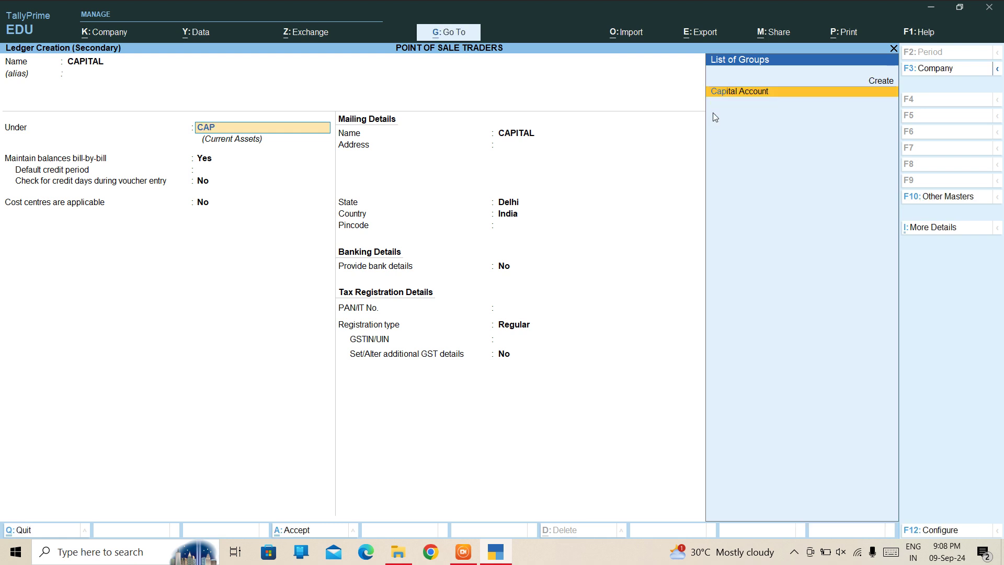
key(Return)
key(Return)
key(ctrl+a)
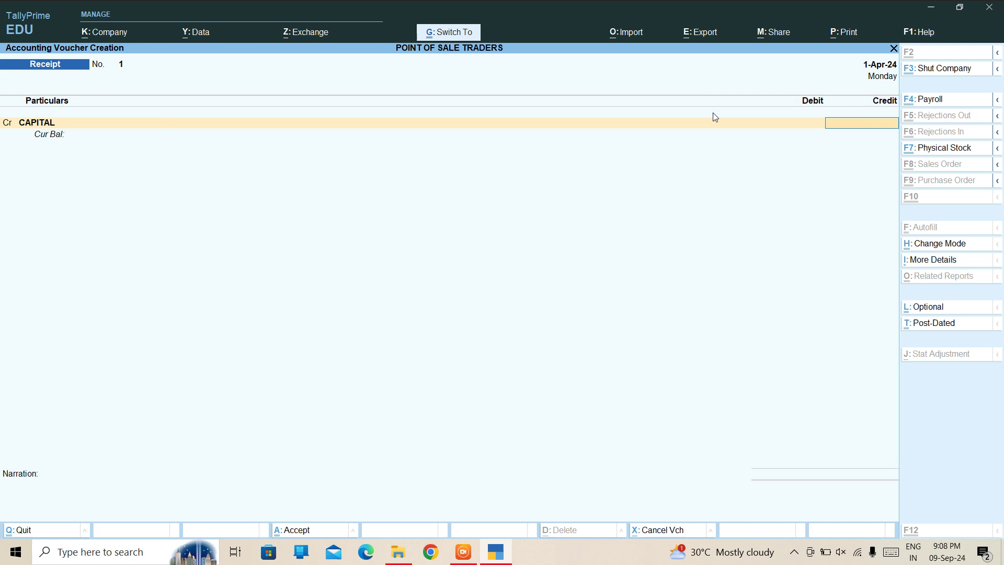
Credit CAPITAL 5,00,000, debit Cash, and save Receipt No. 1.
text(500000)
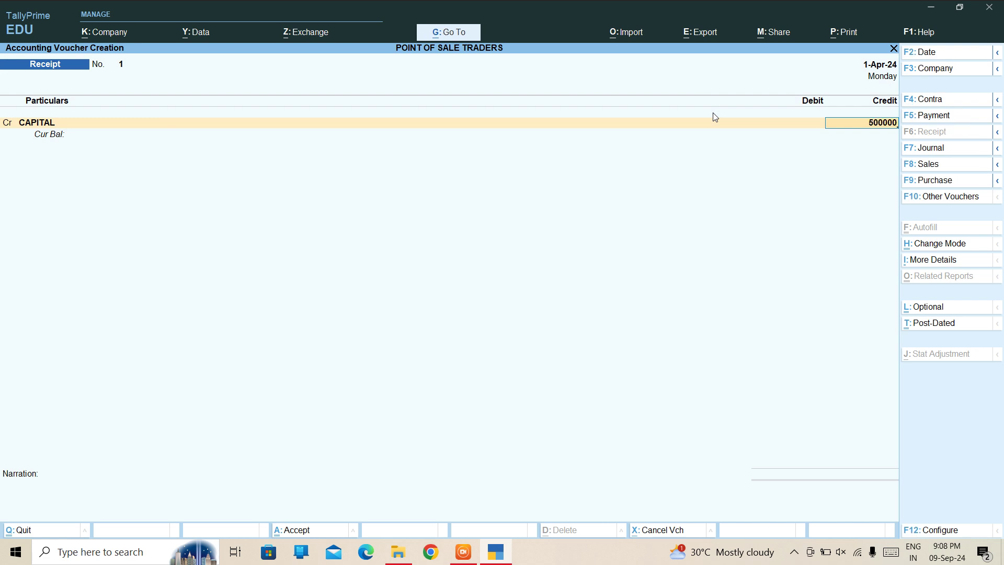
key(Return)
key(Down)
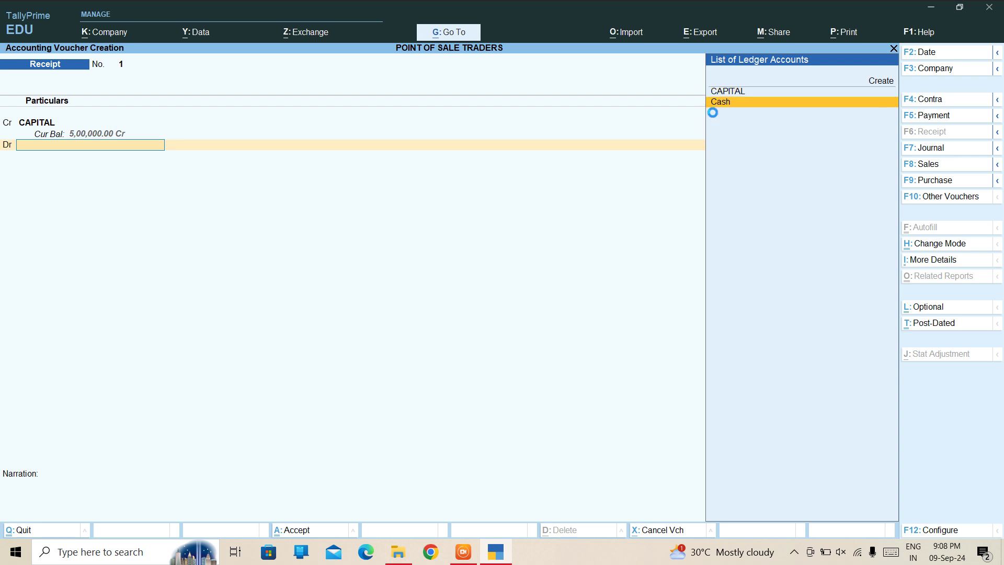
key(Return)
key(ctrl)
key(ctrl+a)
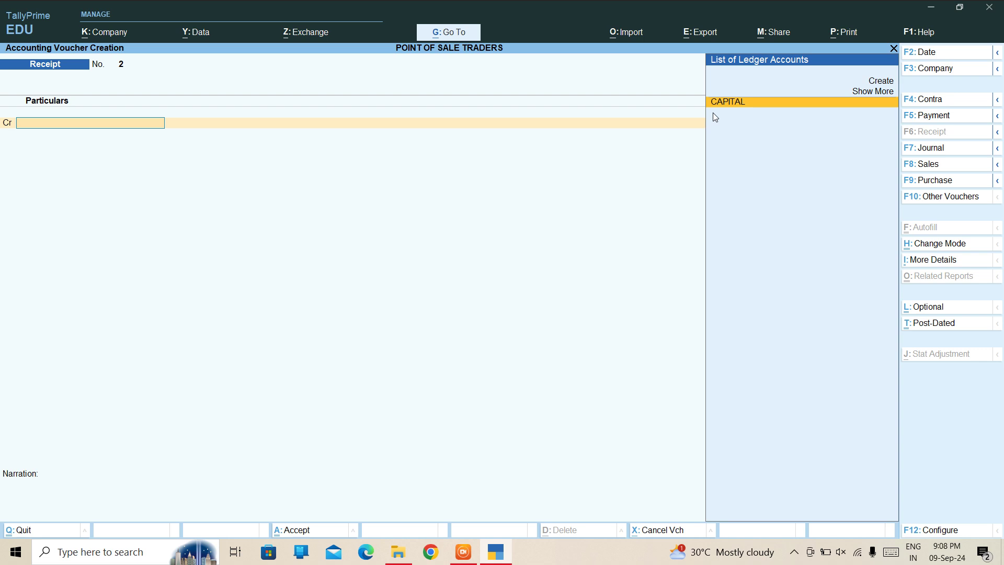
key(F9)
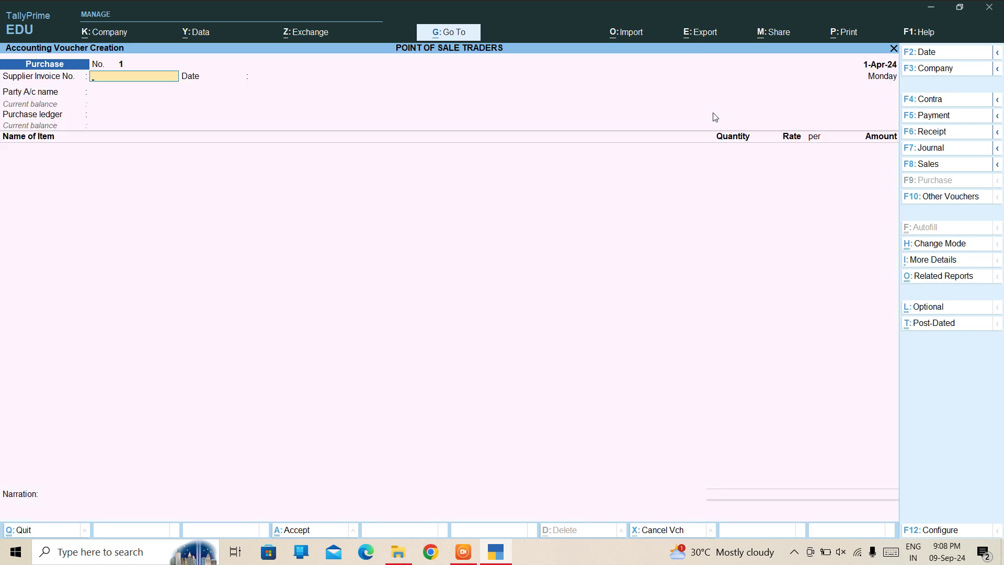
Create a new supplier party ledger under Sundry Creditors for the purchase.
key(Return)
key(Return)
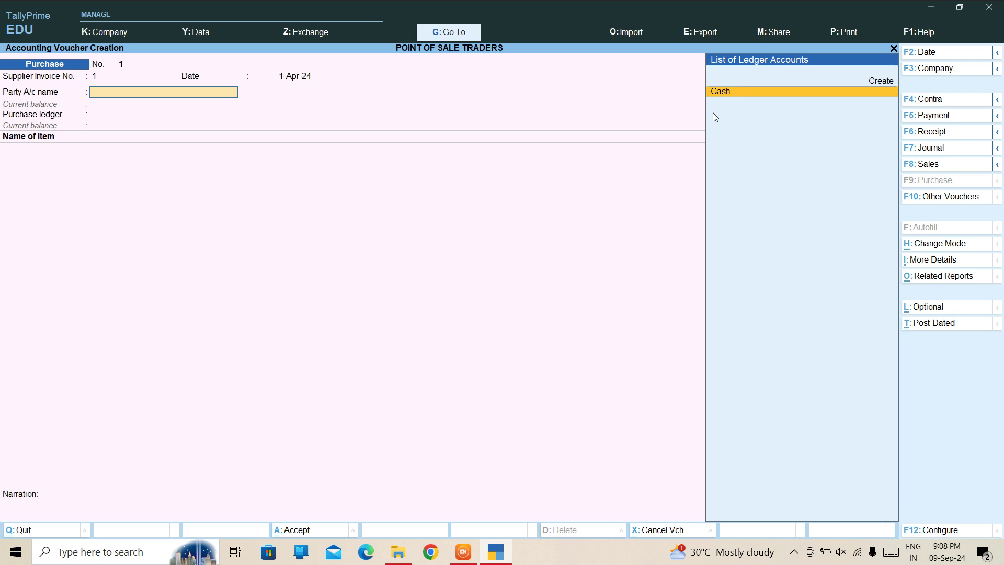
key(alt+c)
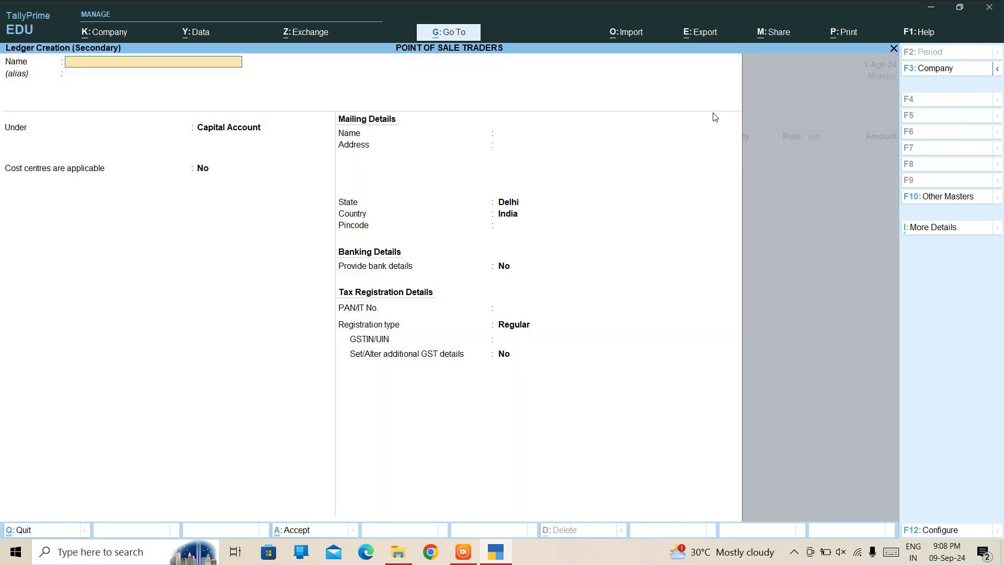
text(RAMAN CREDITOR)
key(Return)
text(CRED)
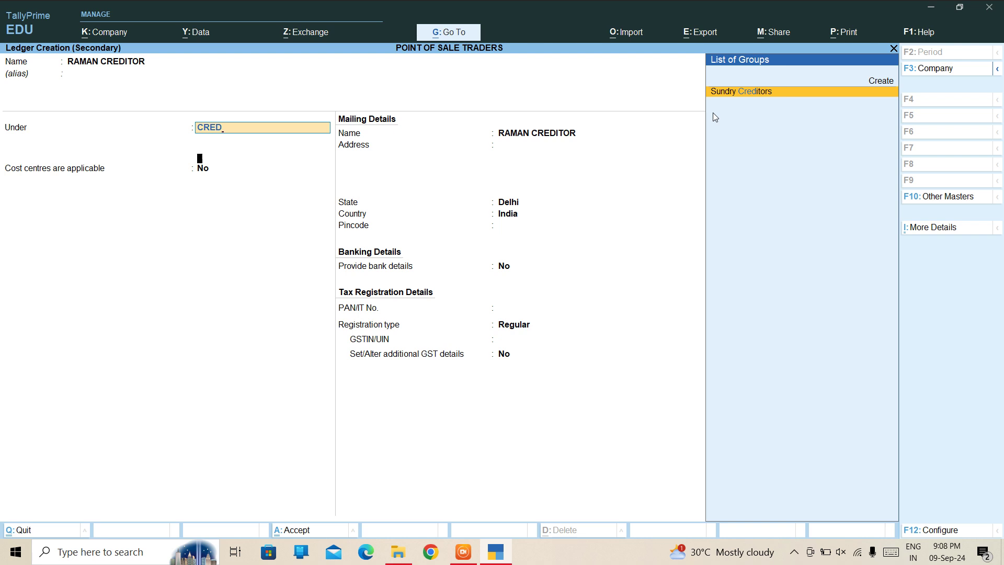
key(Return)
key(Return)
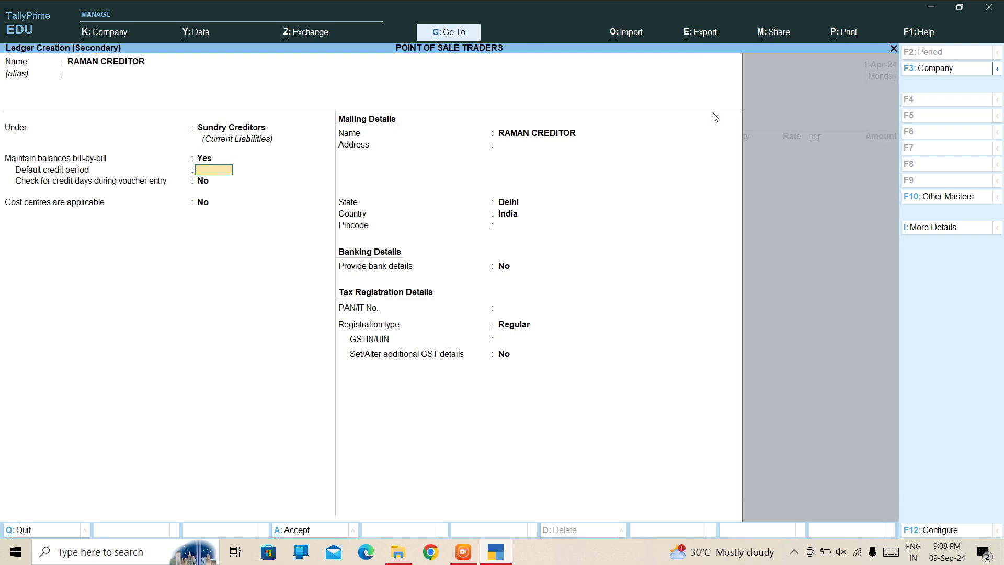
key(ctrl+a)
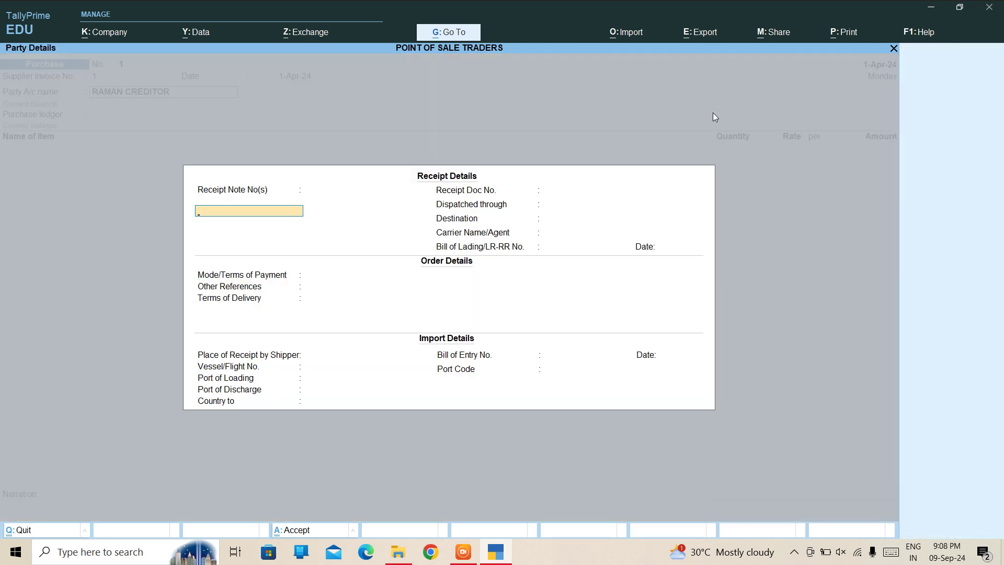
key(ctrl+a)
key(ctrl+a)
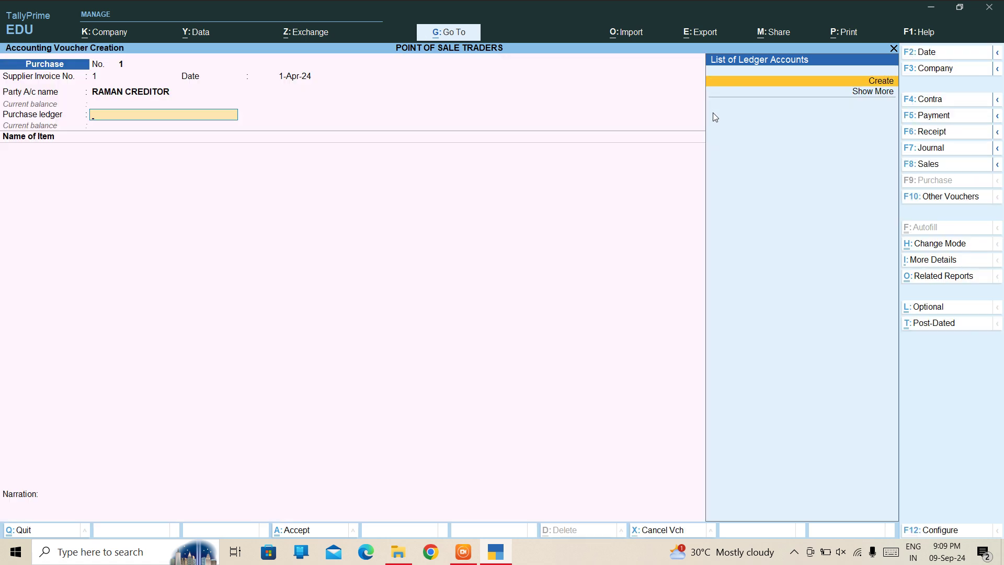
Create the PURCHASE ledger under Purchase Accounts as the voucher's purchase ledger.
key(alt+c)
text(PUR)
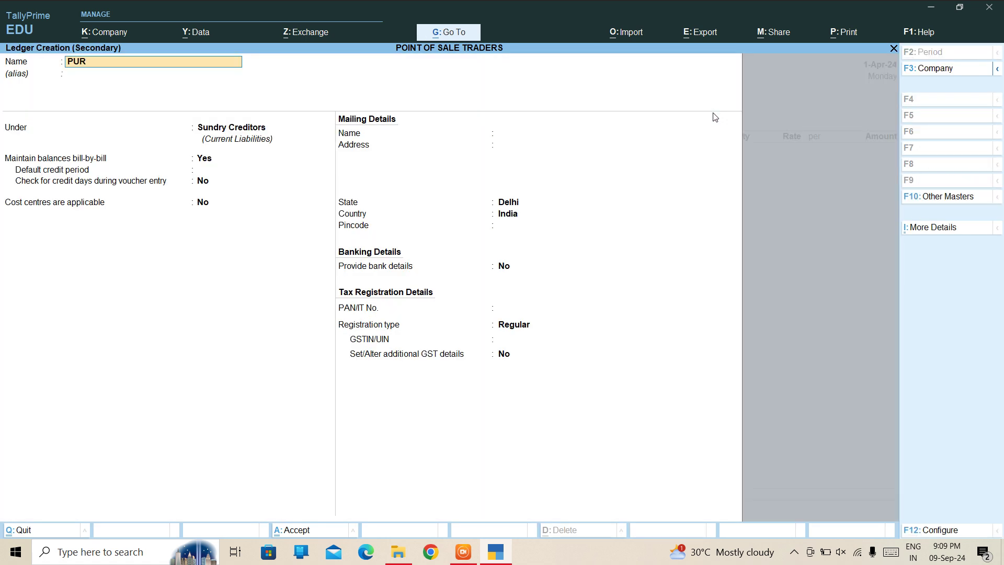
text(CHASE)
key(Return)
text(PUR)
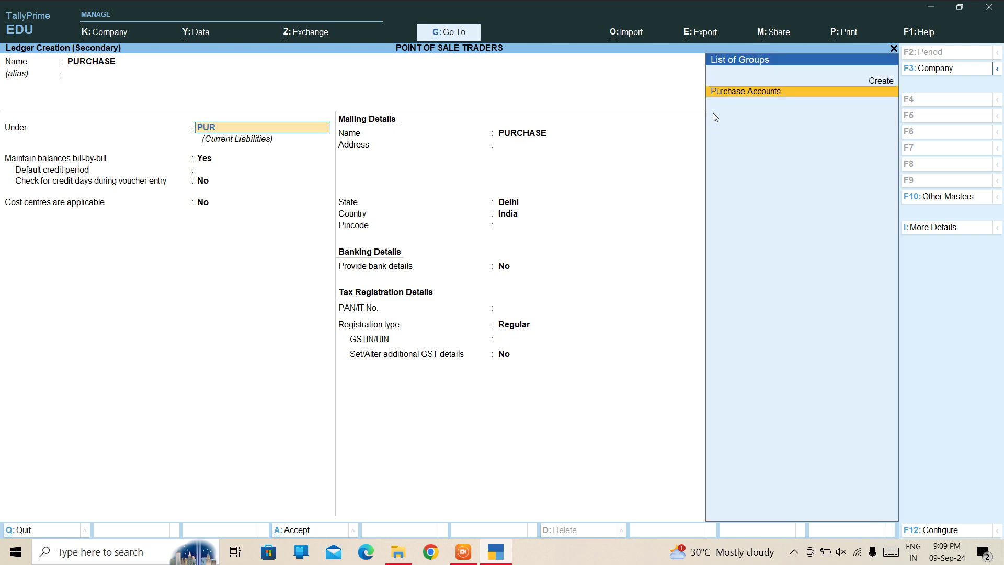
text(CHASE)
key(Return)
key(Return)
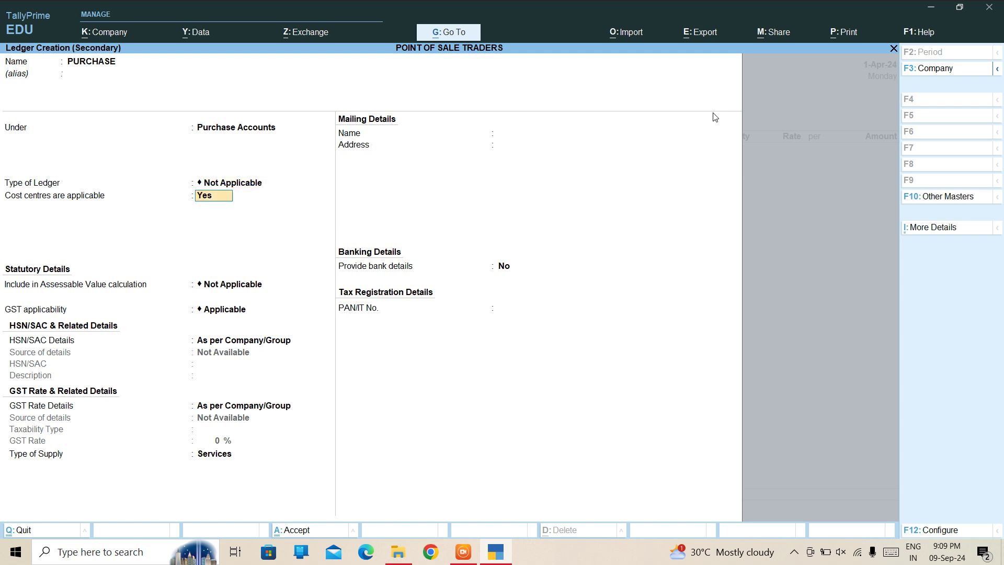
key(ctrl+a)
key(Return)
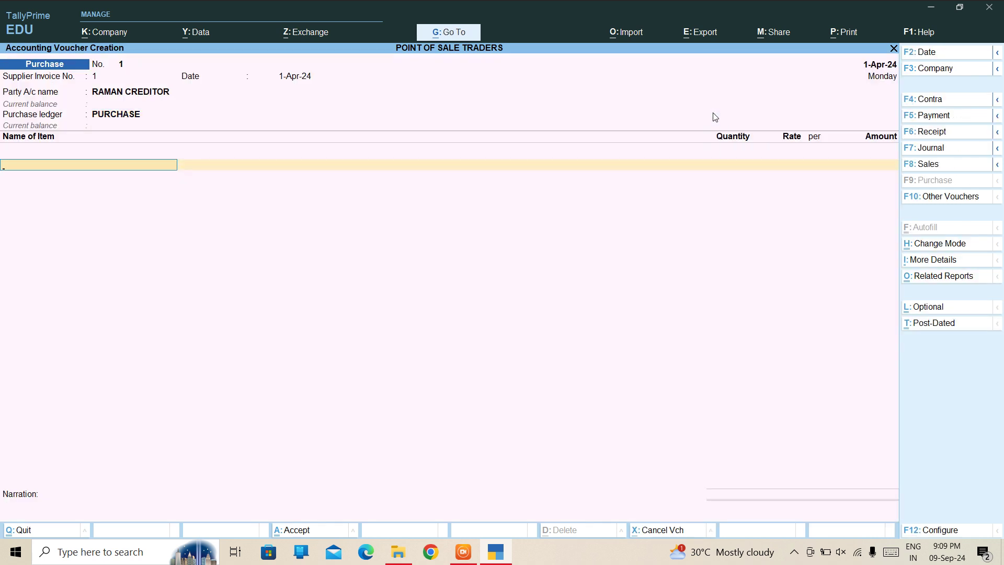
key(alt+c)
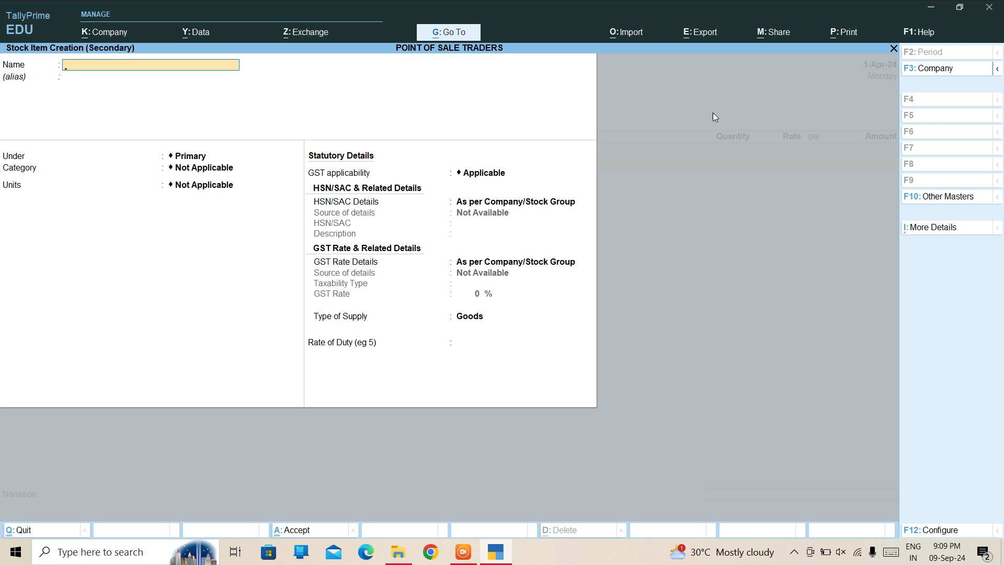
Name the stock item DELL 6532 and create its new stock group ELECTRONICS.
text(DELL 6532)
key(Return)
key(Return)
key(alt+c)
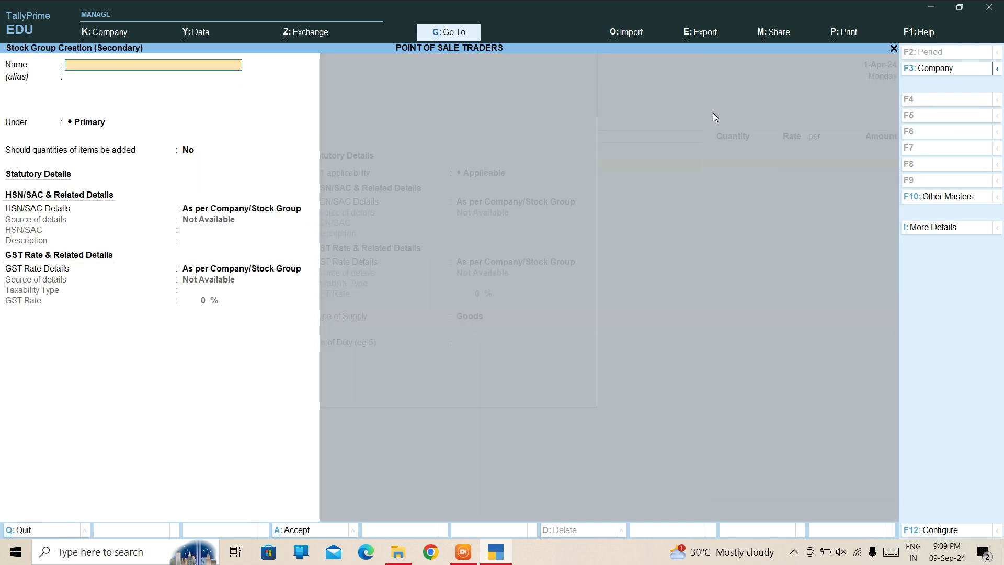
text(ECR)
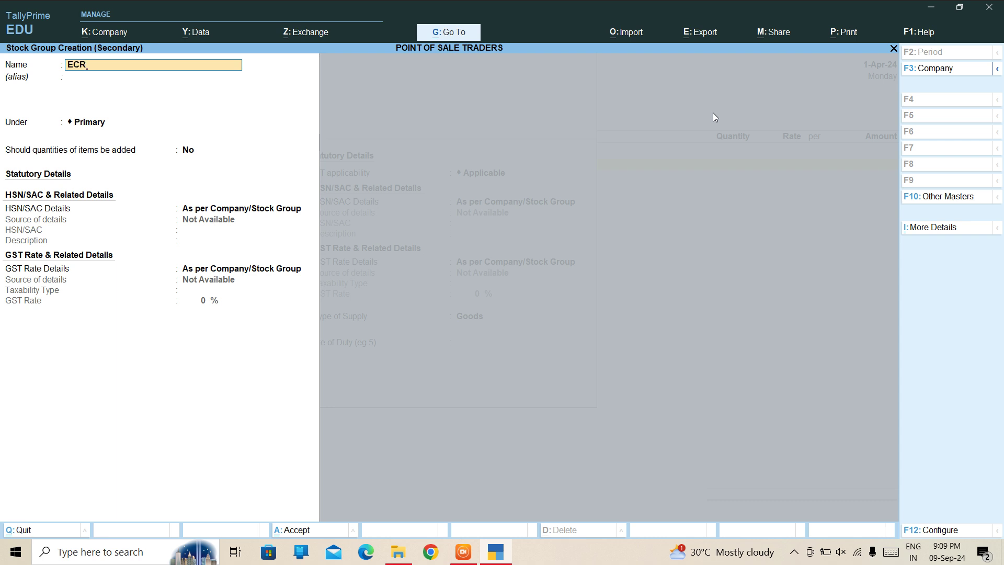
key(BackSpace)
text(ECTRONICS)
key(Return)
key(Return)
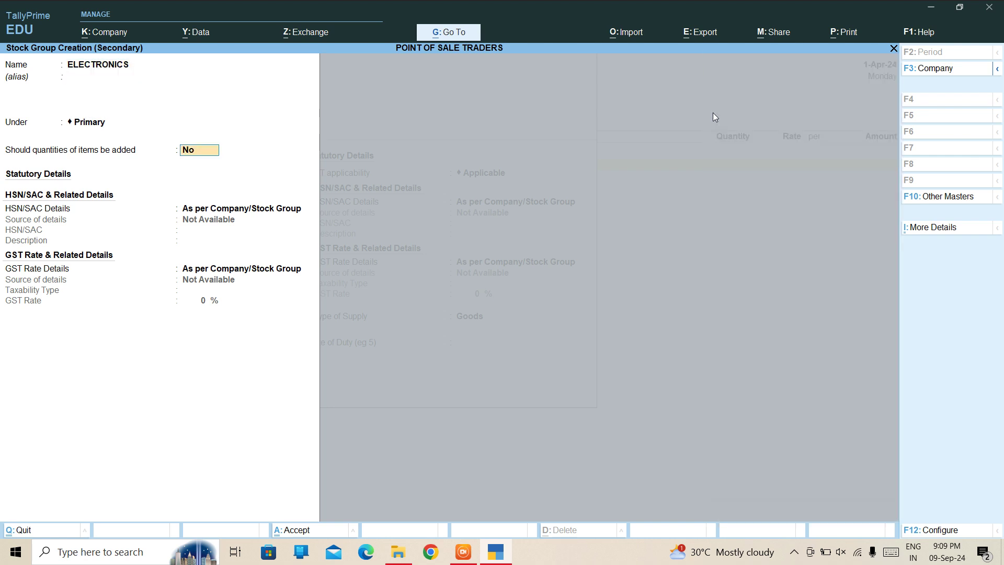
key(ctrl)
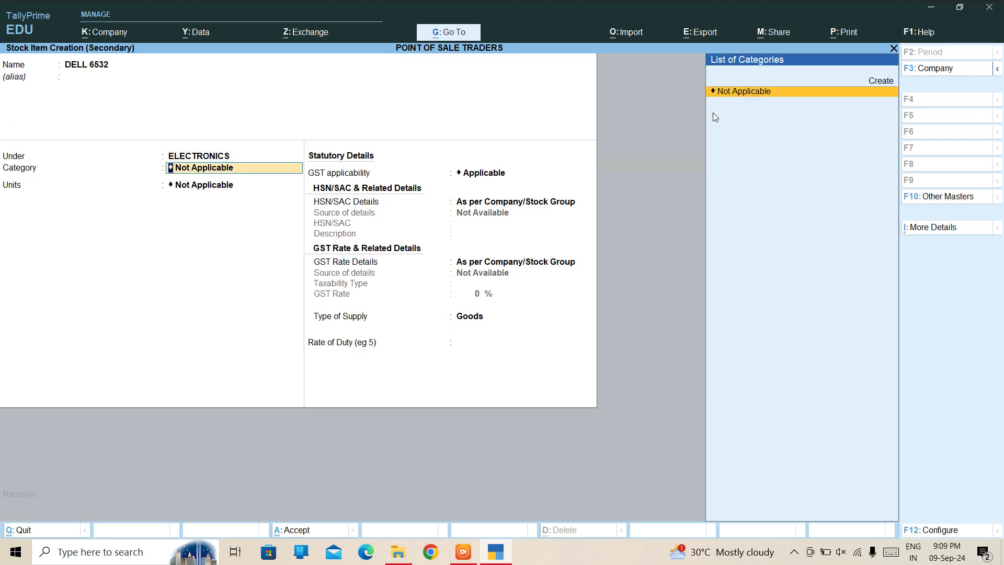
Add category LAPTOP and unit PCS, then save the DELL 6532 item.
key(alt+c)
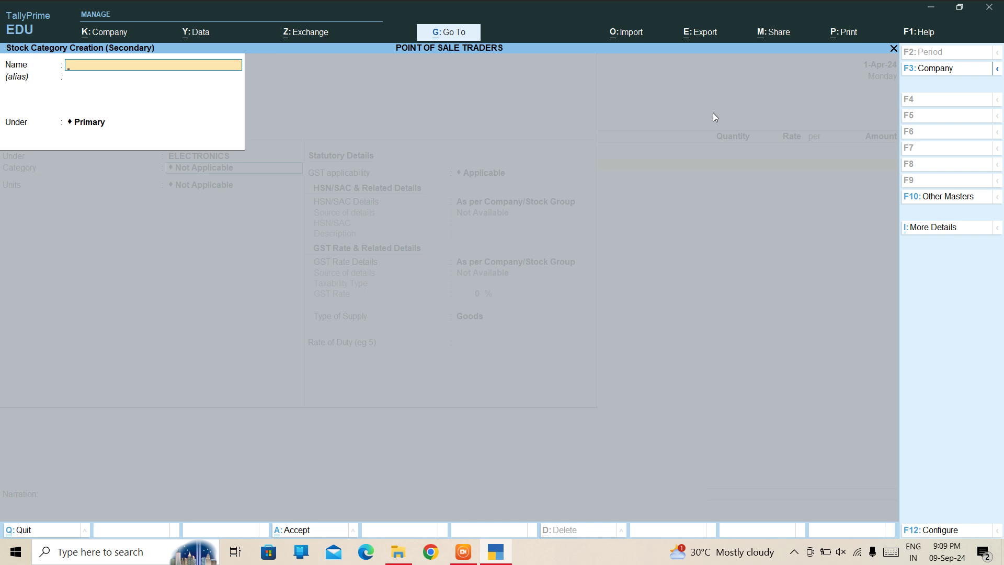
text(LAPTOP)
key(ctrl+a)
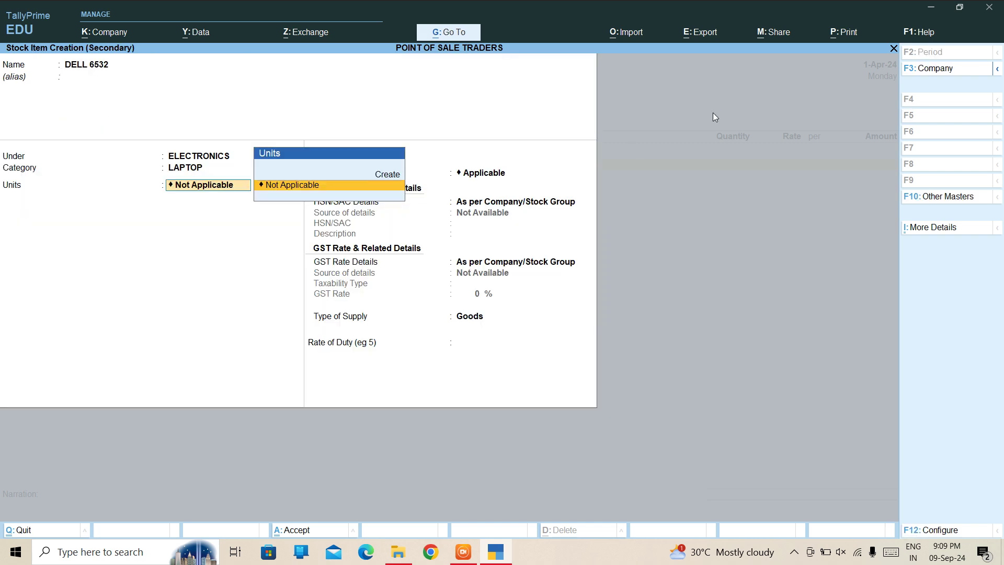
key(alt+c)
text(PCS)
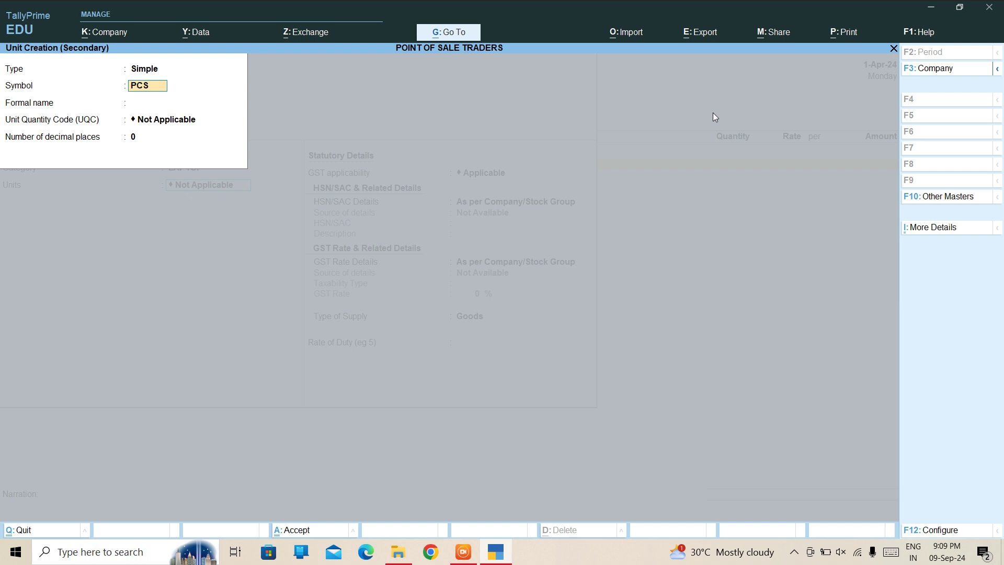
key(Return)
key(ctrl+a)
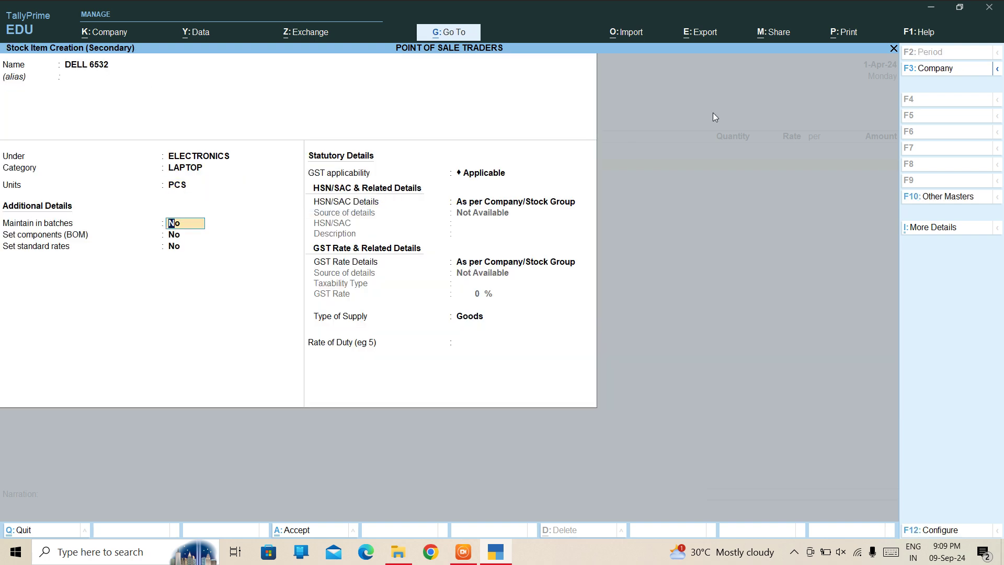
key(ctrl+a)
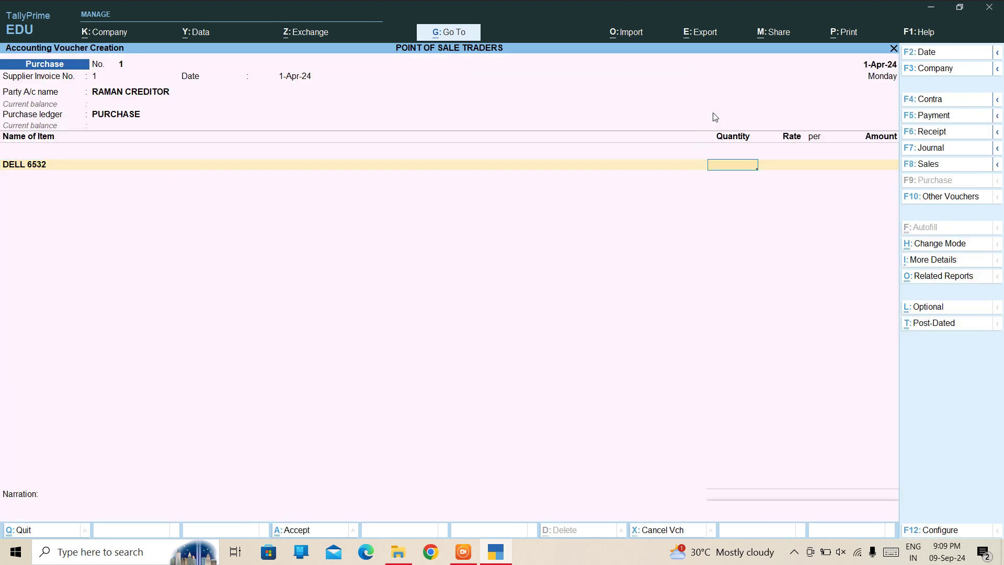
Enter 200 PCS of DELL 6532 at 1,000 each (2,00,000) and save Purchase No. 1.
text(1)
text(200)
key(Return)
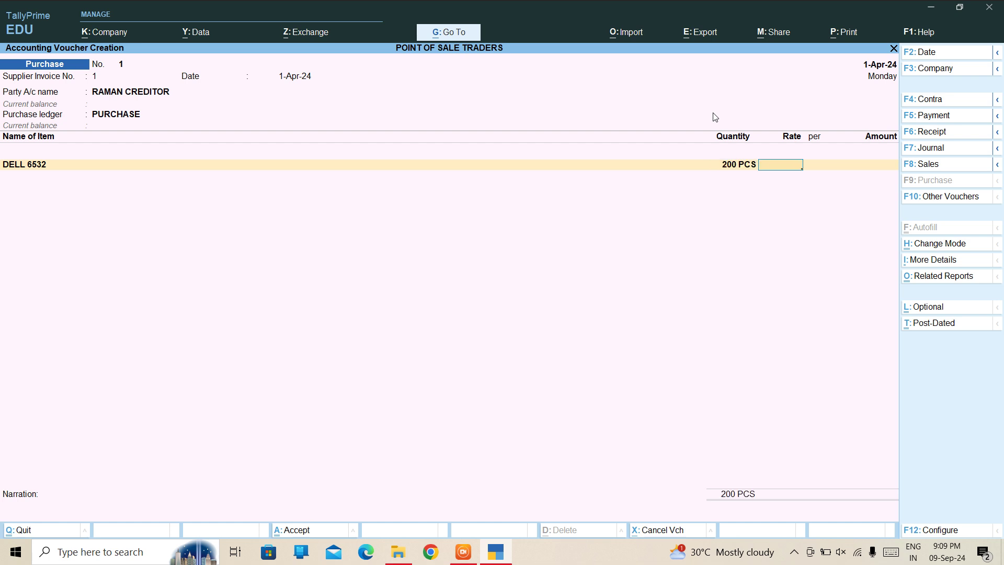
text(1000)
key(Return)
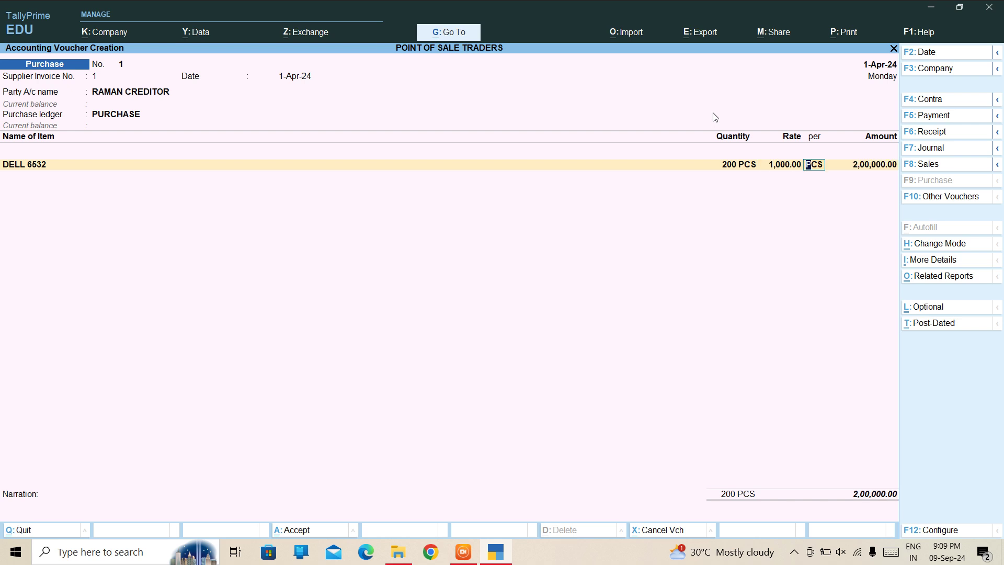
key(Return)
key(ctrl)
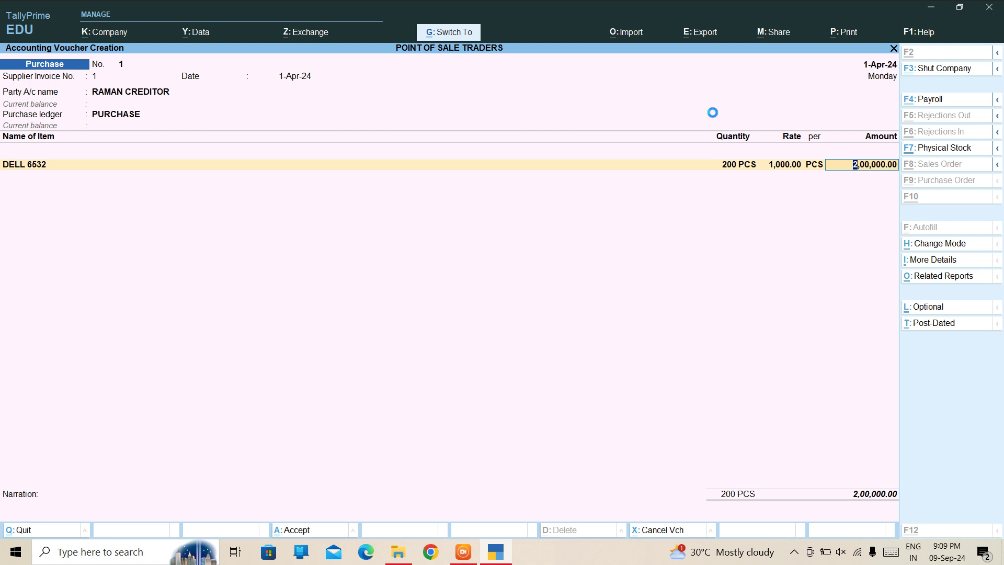
key(ctrl+a)
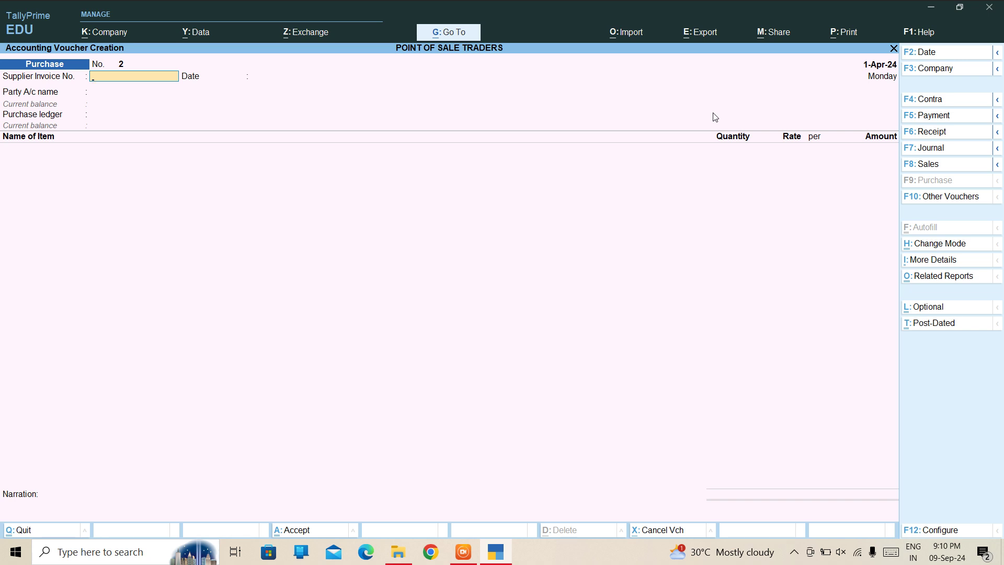
key(F8)
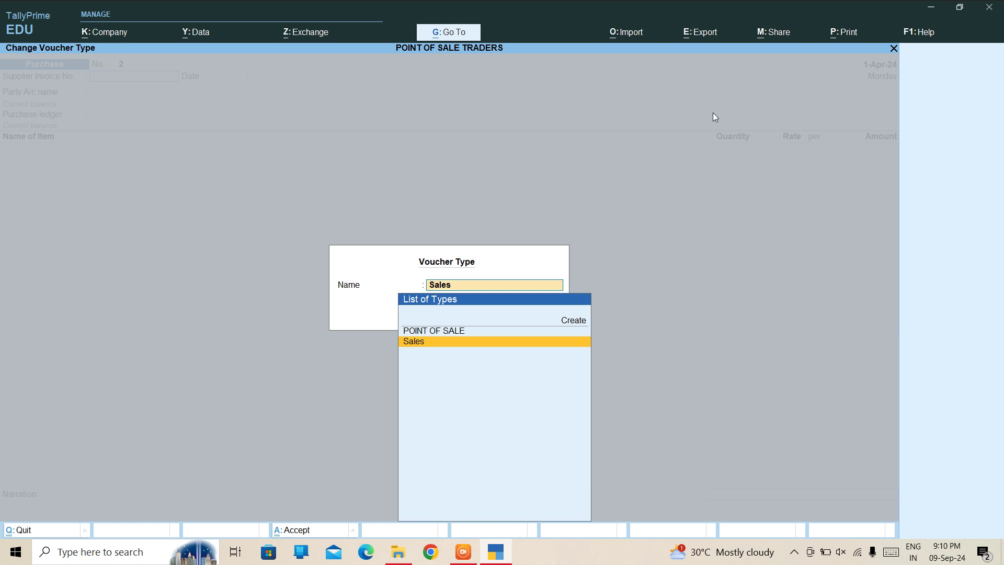
Choose POINT OF SALE as the voucher type.
key(Up)
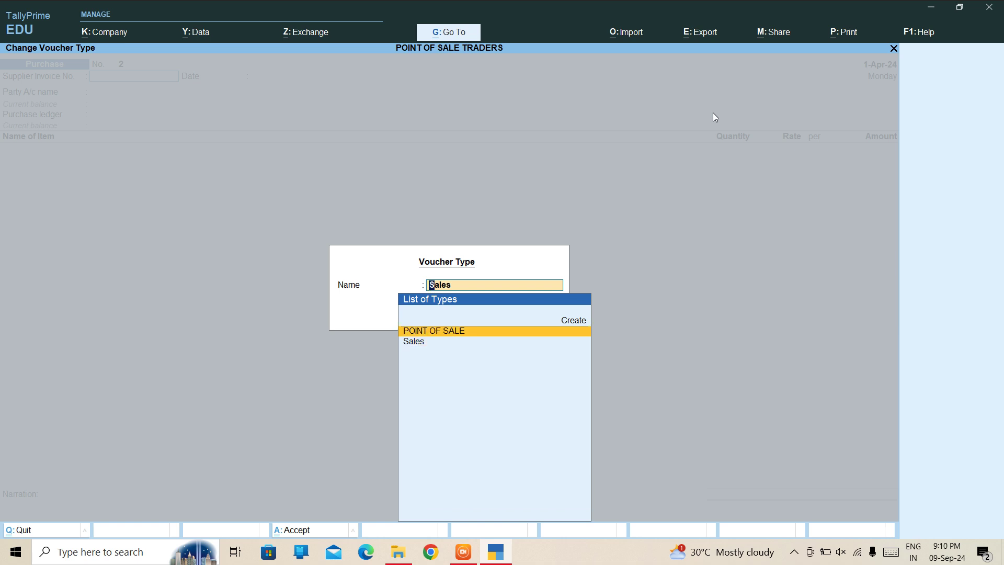
key(Down)
key(Up)
key(Down)
key(Up)
key(Return)
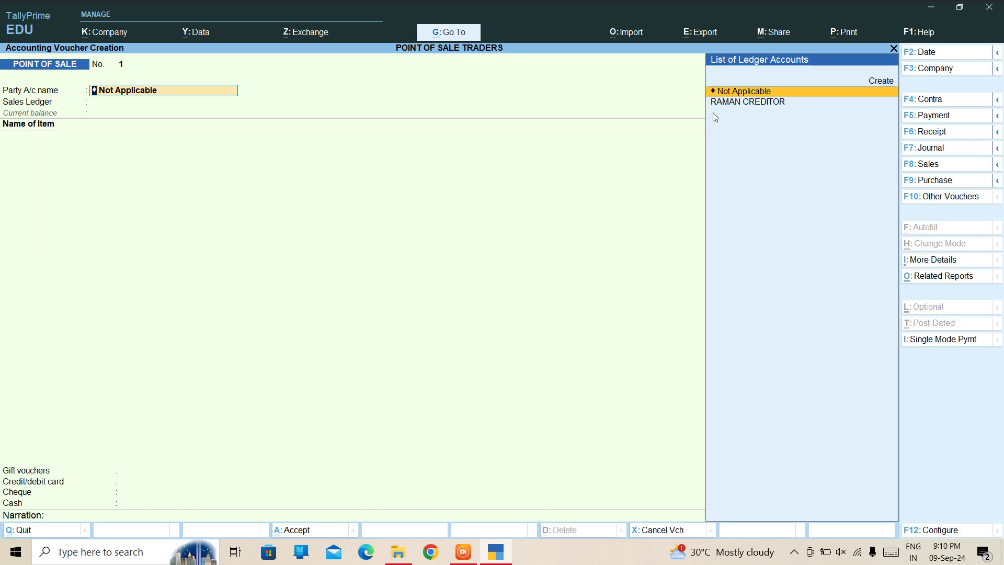
Create a new customer party ledger under Sundry Debtors and accept the party details.
key(Down)
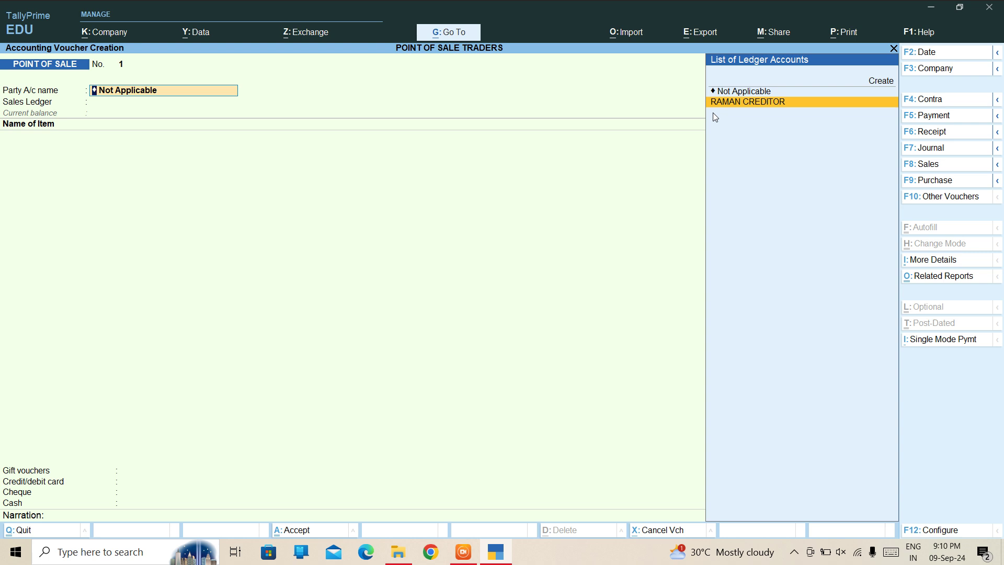
key(alt+c)
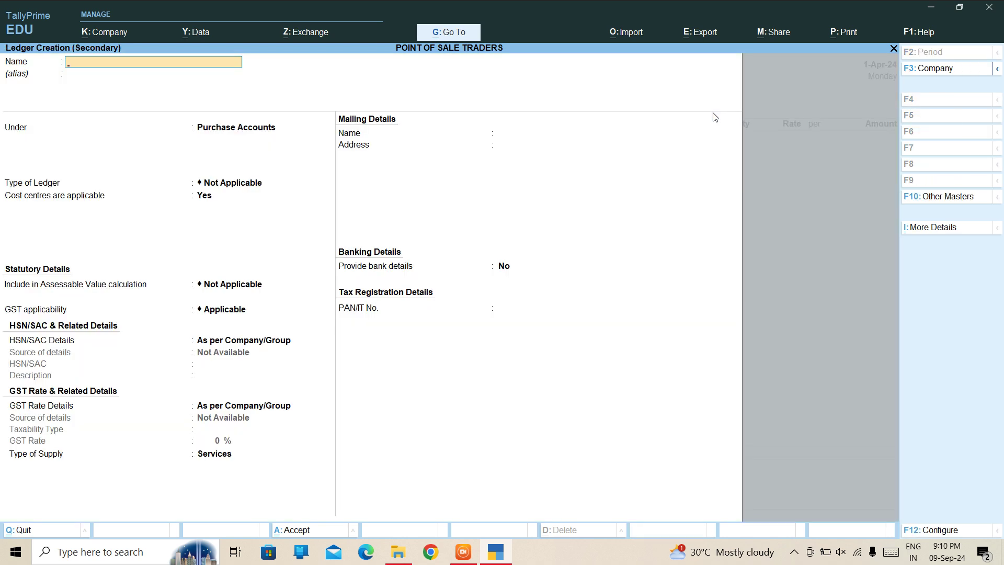
text(SAGAR DEBTR)
key(Return)
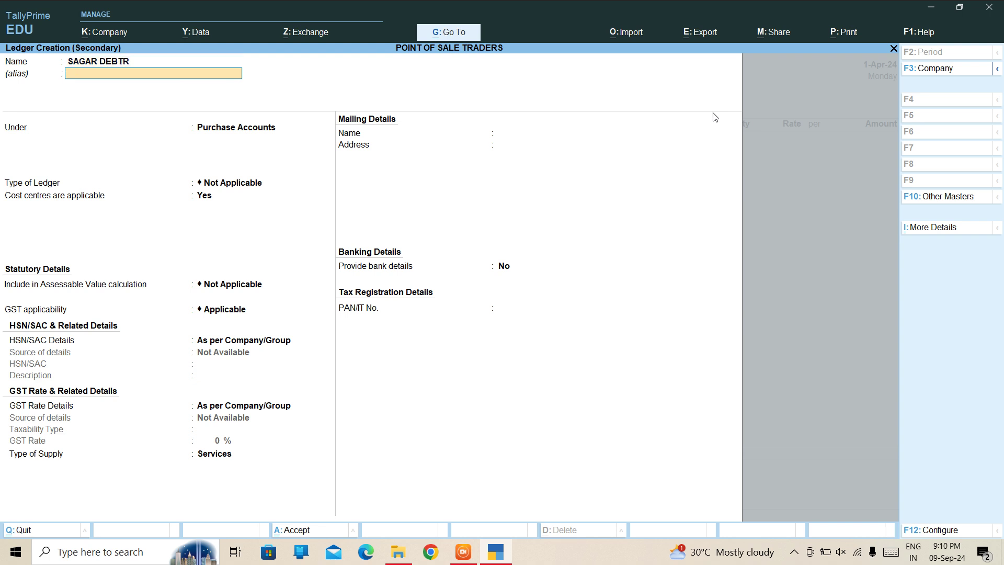
key(Return)
text(debt)
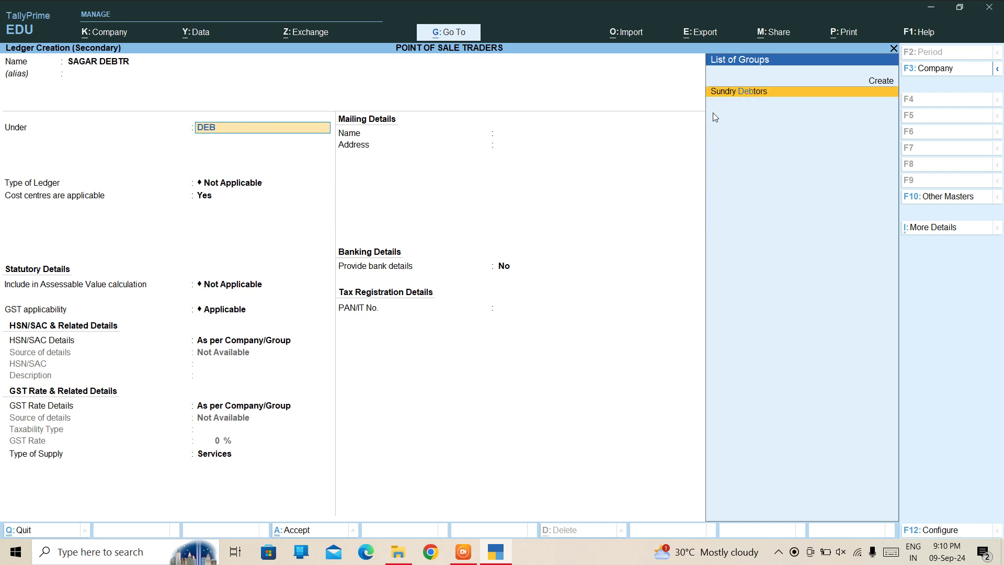
key(Return)
key(ctrl+a)
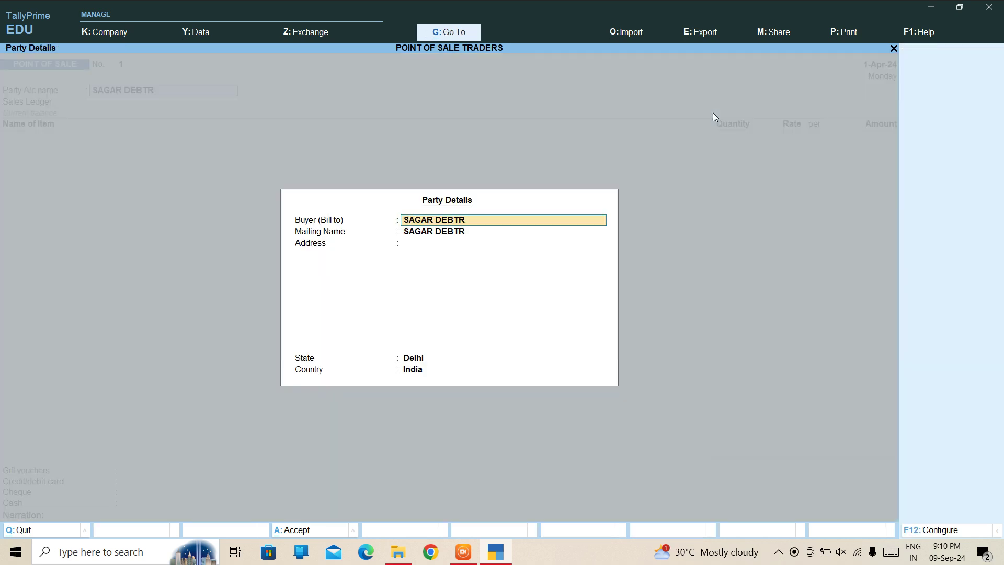
key(ctrl+a)
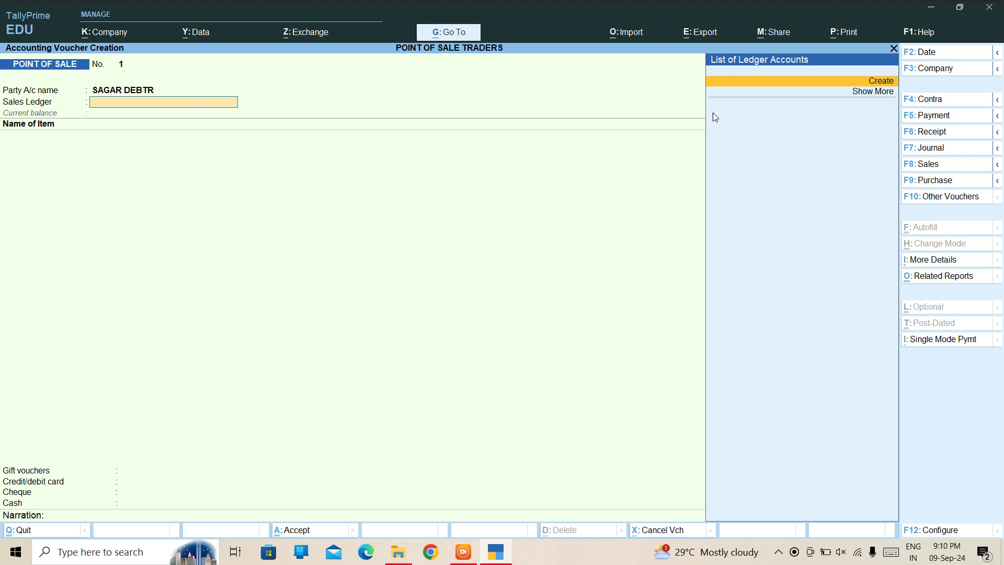
Create the SALES ledger under Sales Accounts with cost centres set to No.
key(Return)
text(SALES)
key(Return)
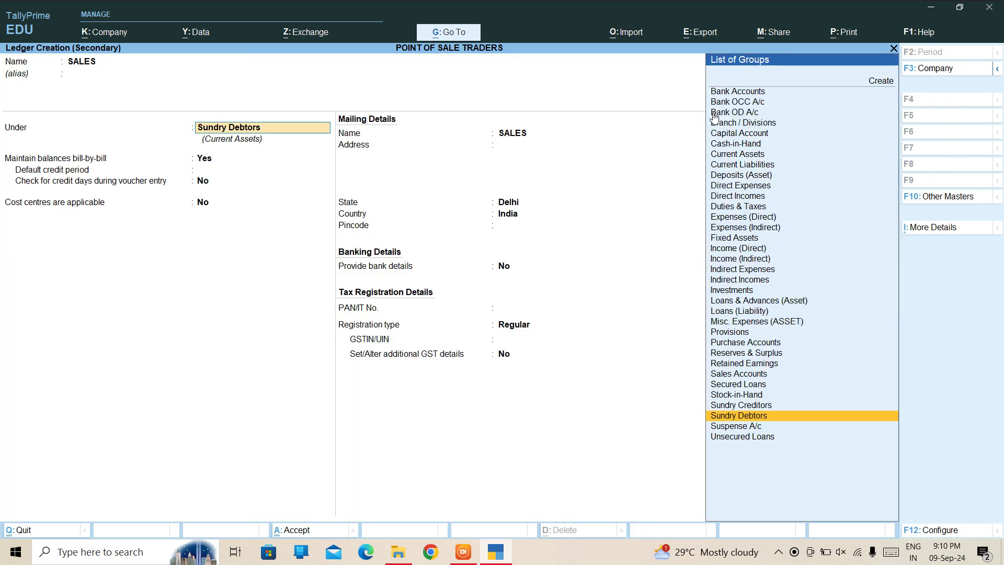
text(sal)
key(Return)
key(Return)
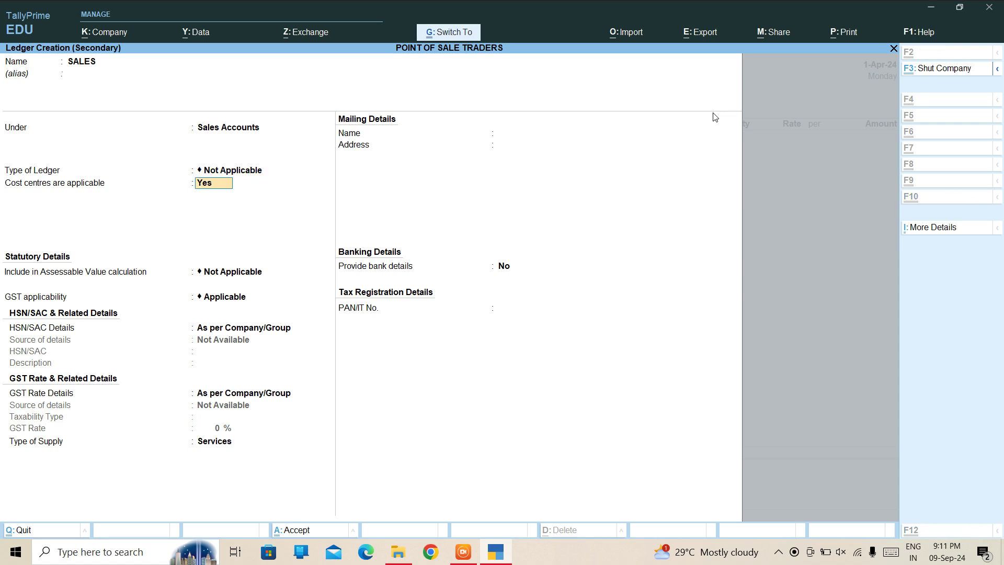
text(n)
key(ctrl+a)
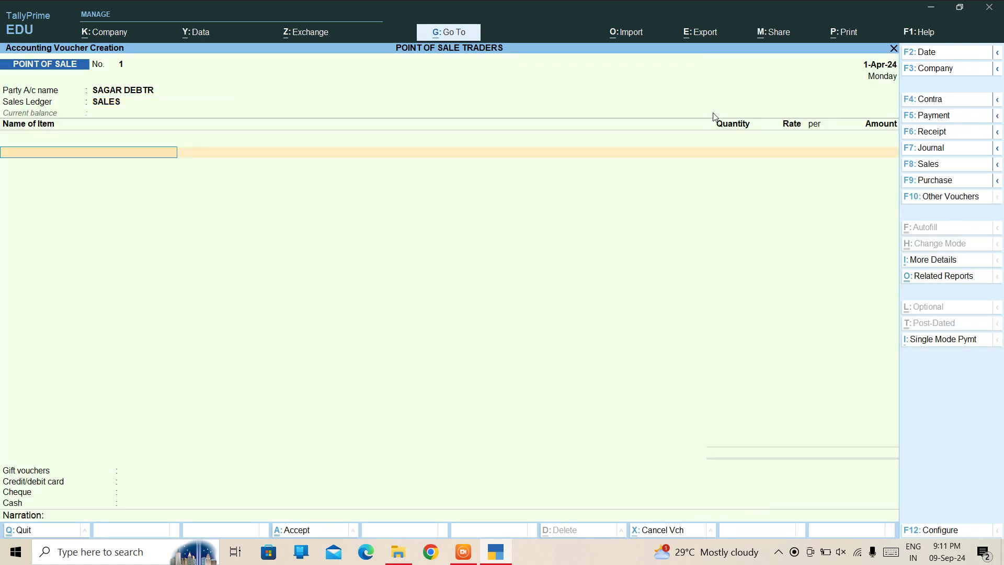
text(DE)
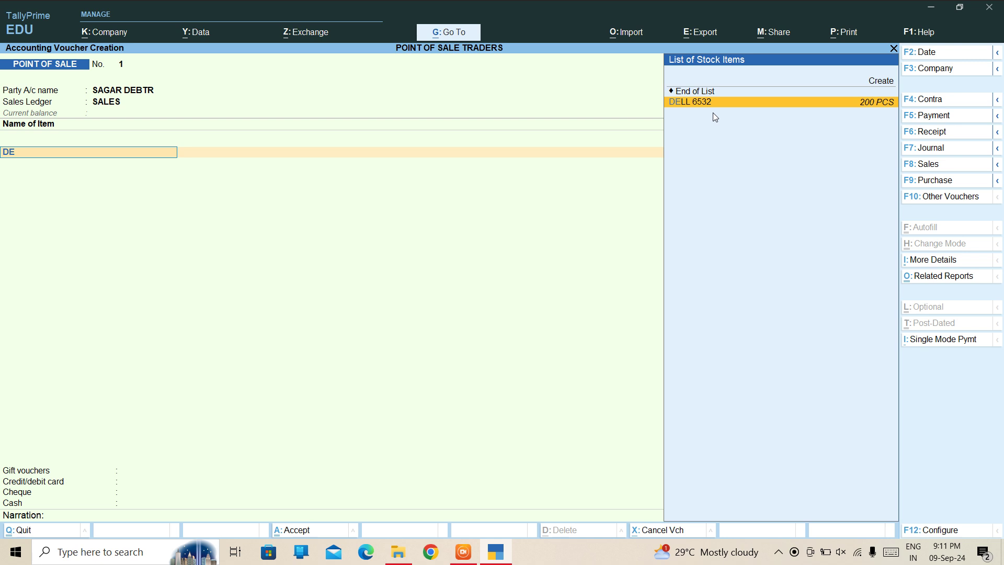
Select DELL 6532 as the item sold and enter a quantity of 10 PCS.
key(Return)
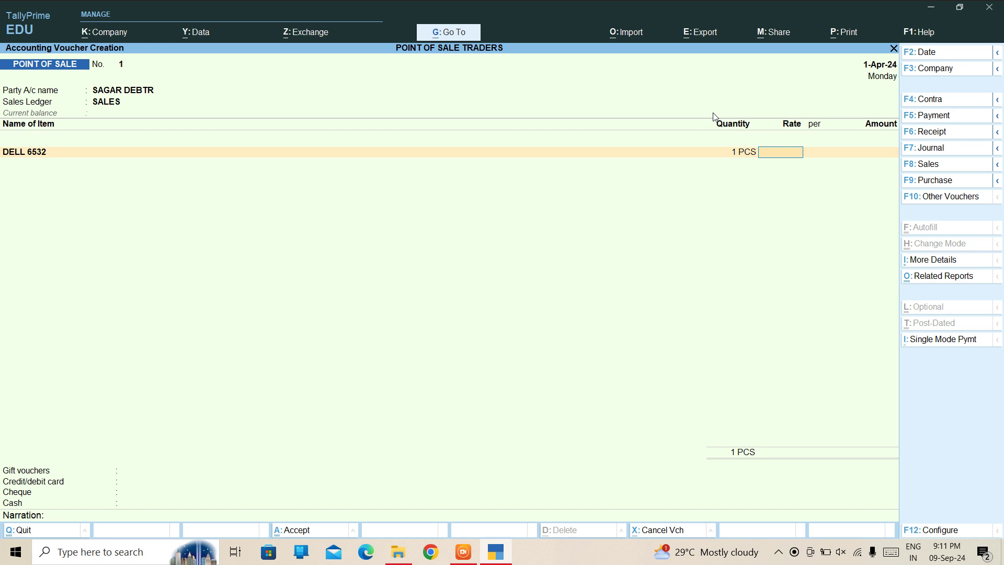
key(shift+Tab)
text(2)
key(BackSpace)
text(10)
key(Return)
Correct the rate from 1,500 to 2,000 for a 20,000 total and end the item list.
text(1500)
key(Return)
key(Return)
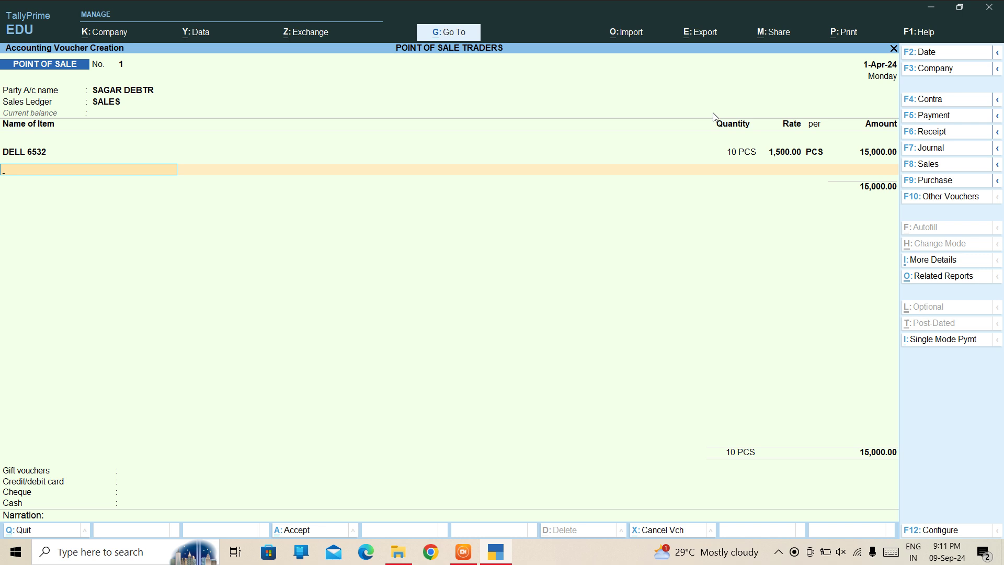
key(BackSpace)
key(BackSpace)
text(2000)
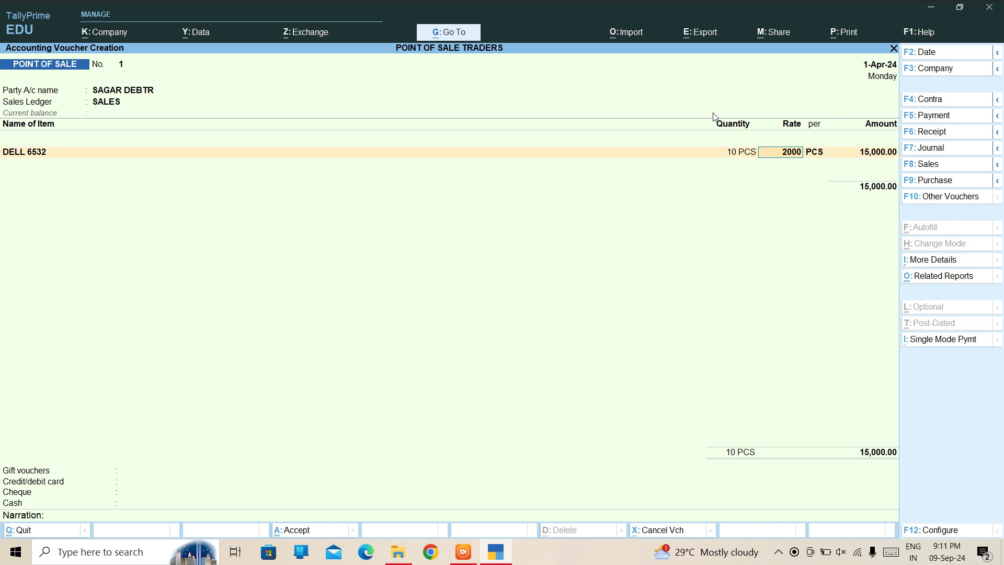
key(Return)
key(Return)
key(Return)
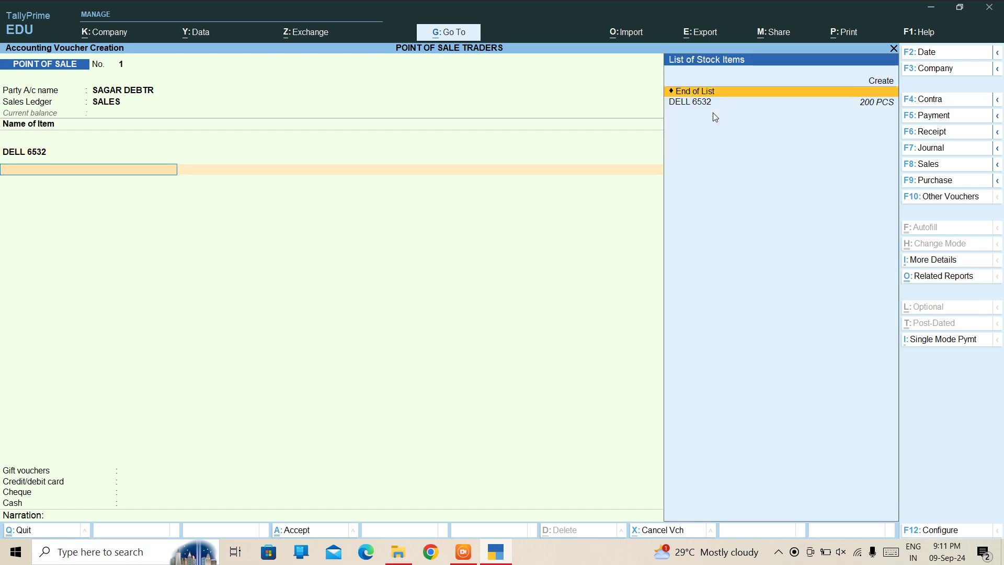
key(Return)
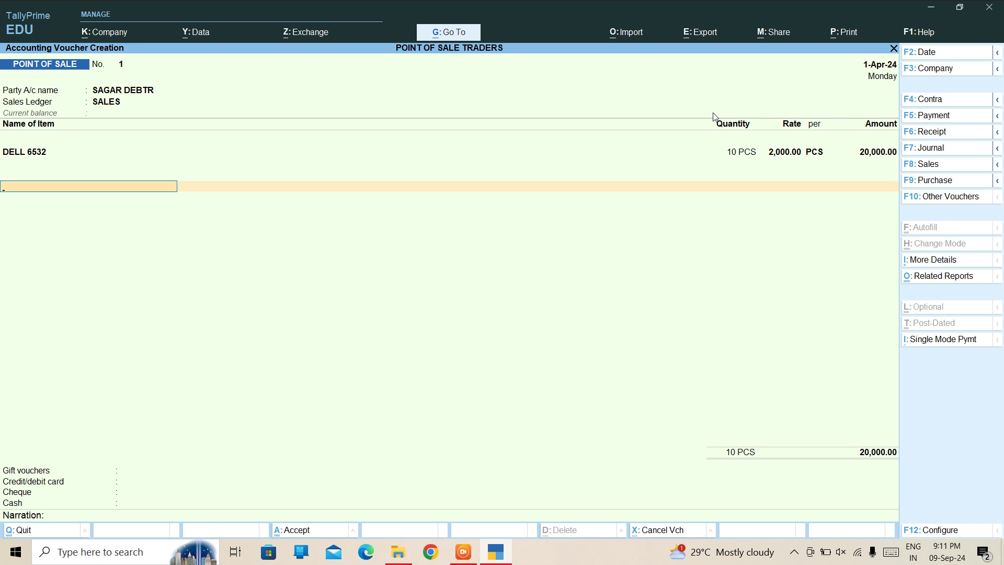
key(Return)
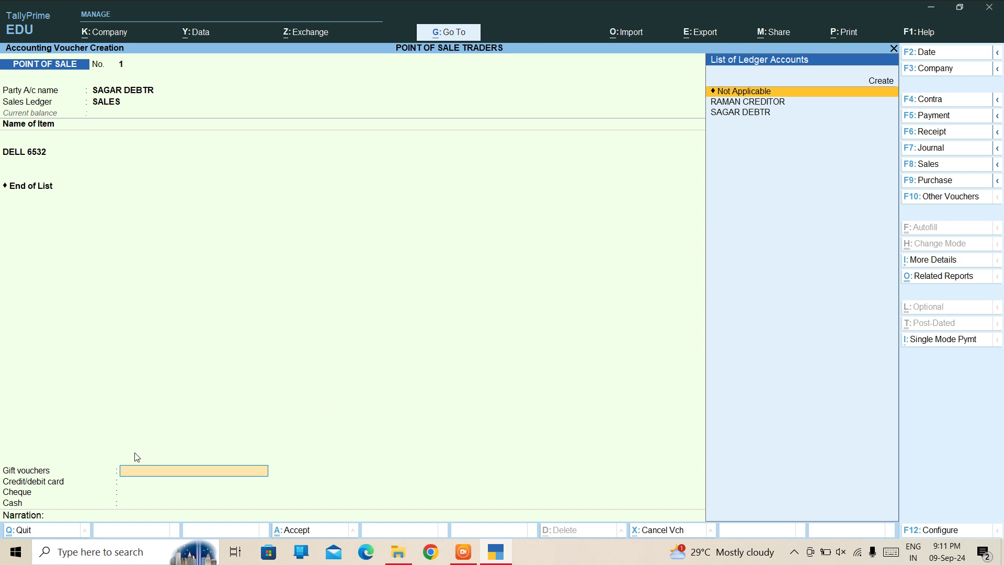
Create a Sundry Debtors ledger, rename it from GIFT LEDGER to GIFT VOUCHER, and save it.
key(alt+c)
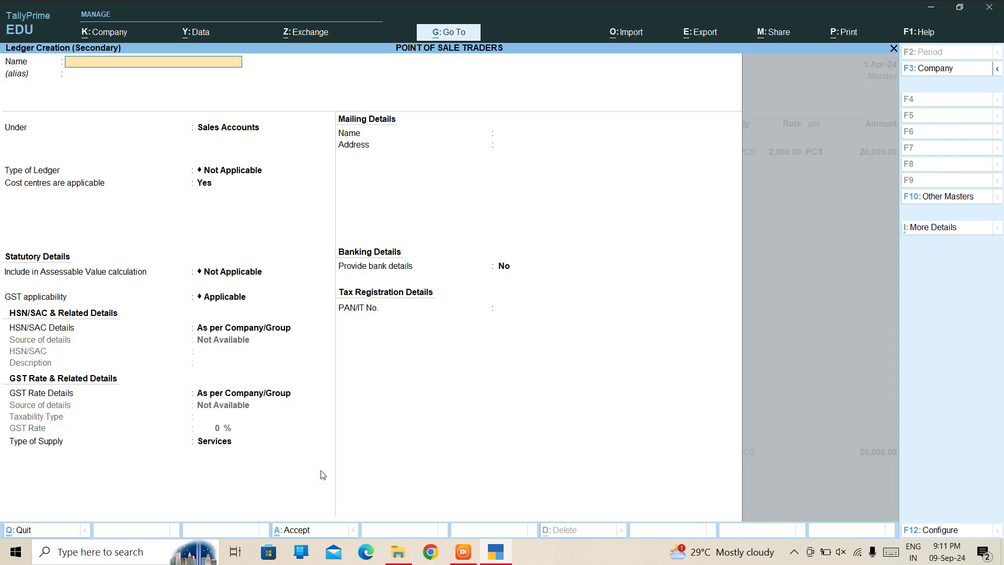
text(Gl)
text(FT)
text( LE)
text(DGER)
key(Return)
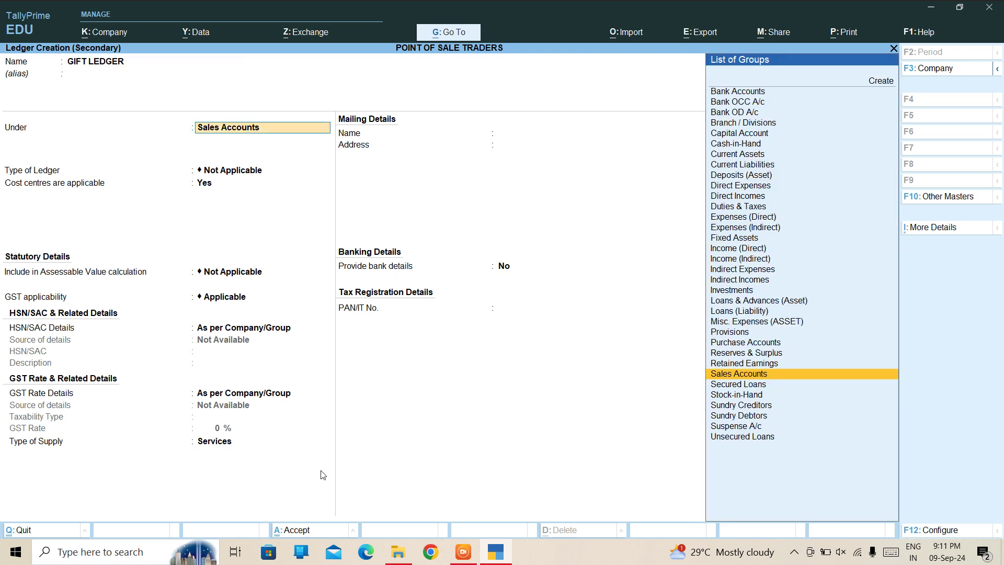
text(DEB)
key(Return)
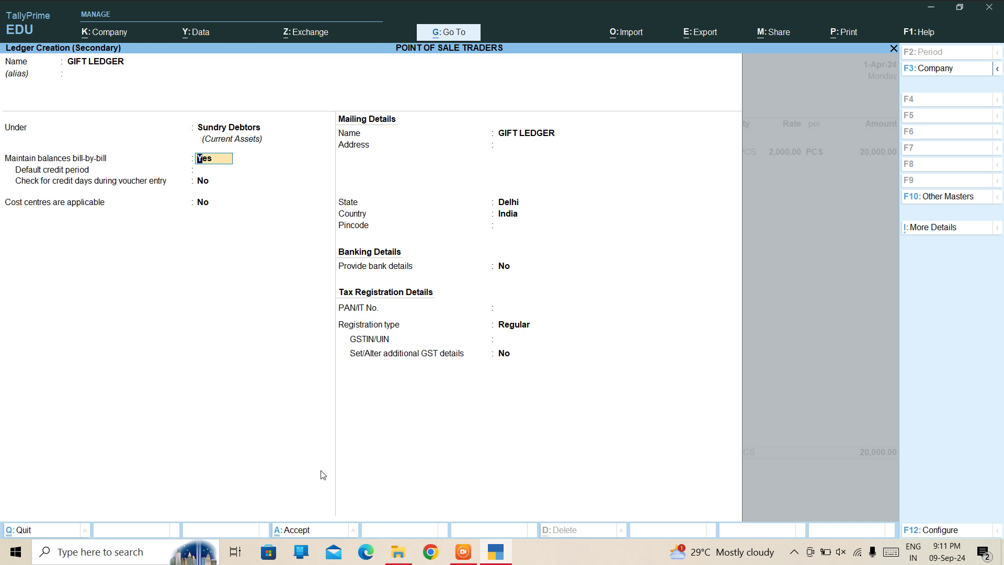
key(BackSpace)
key(BackSpace)
text(GI)
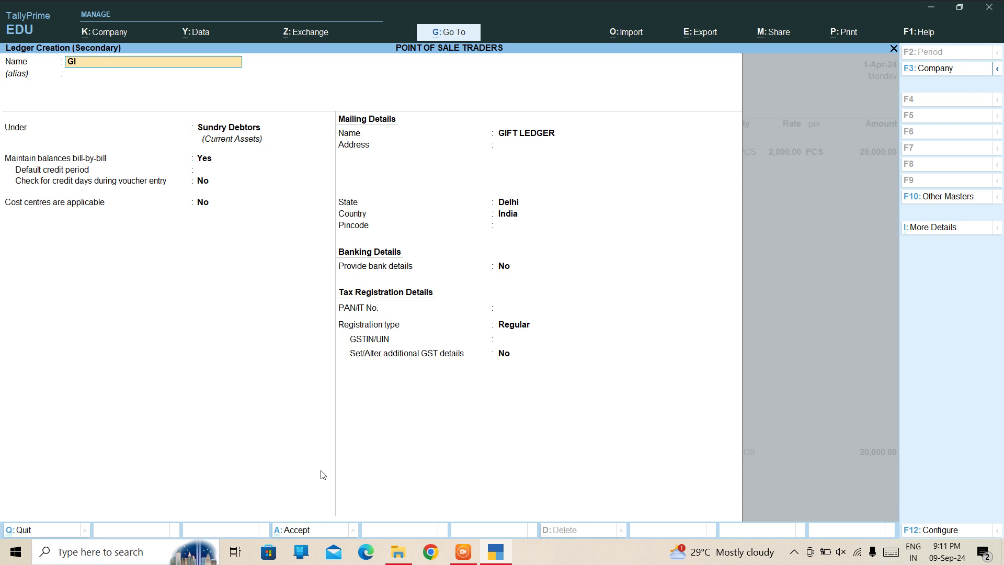
text(FT VOUCH)
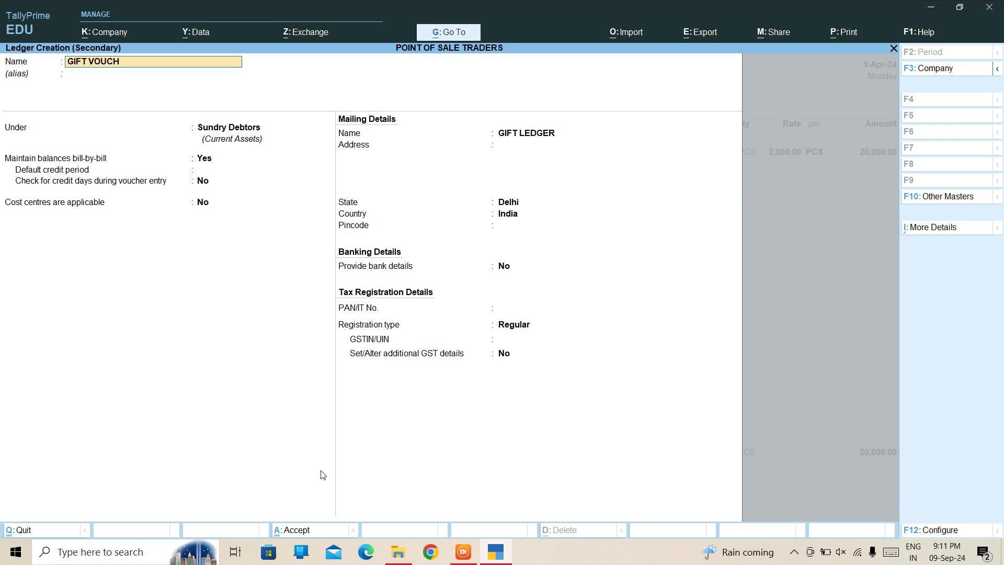
text(ER)
key(Return)
key(Return)
key(Return)
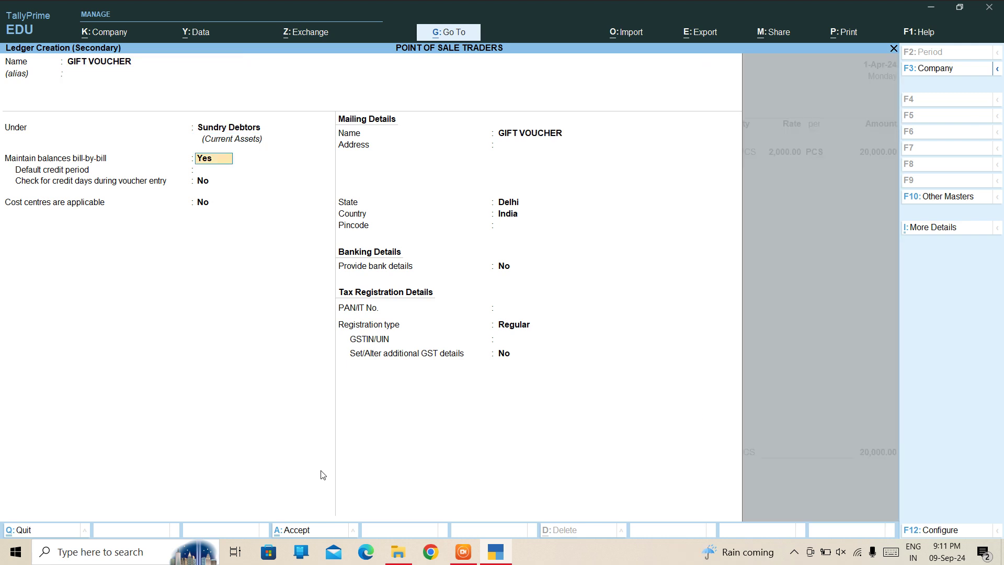
key(ctrl+a)
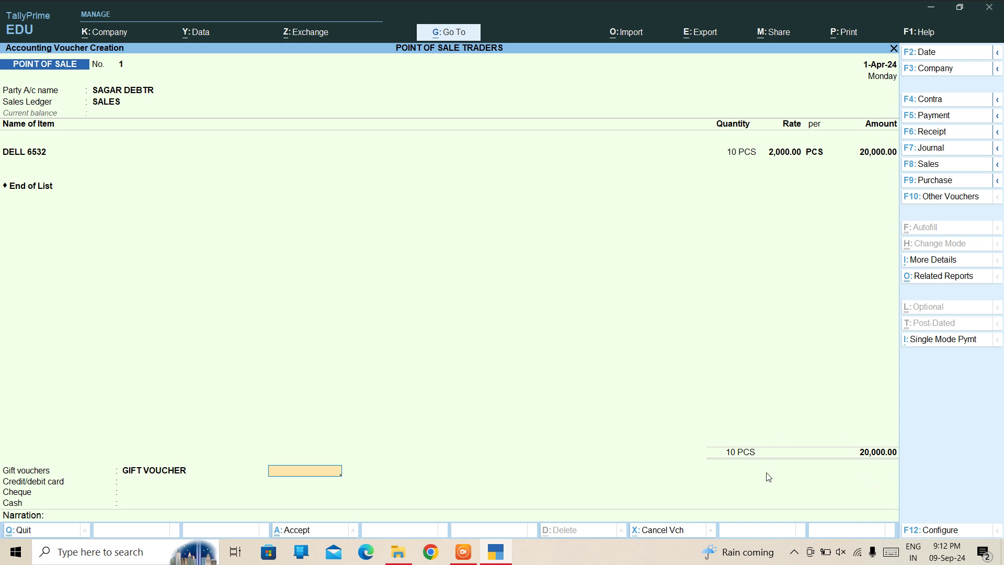
Record 5,000 paid by gift voucher and start a new card ledger named SBI.
text(5000)
key(Return)
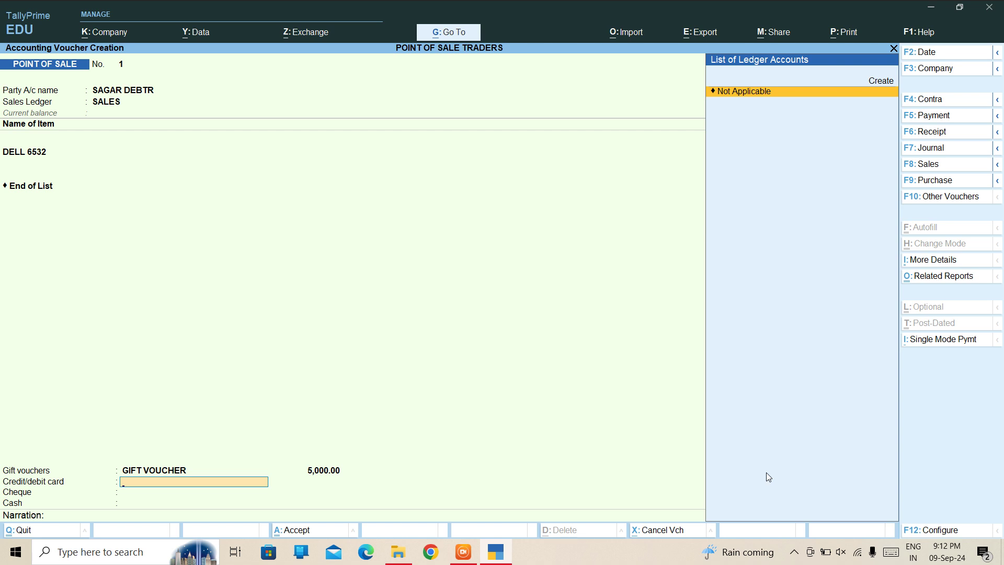
key(alt+c)
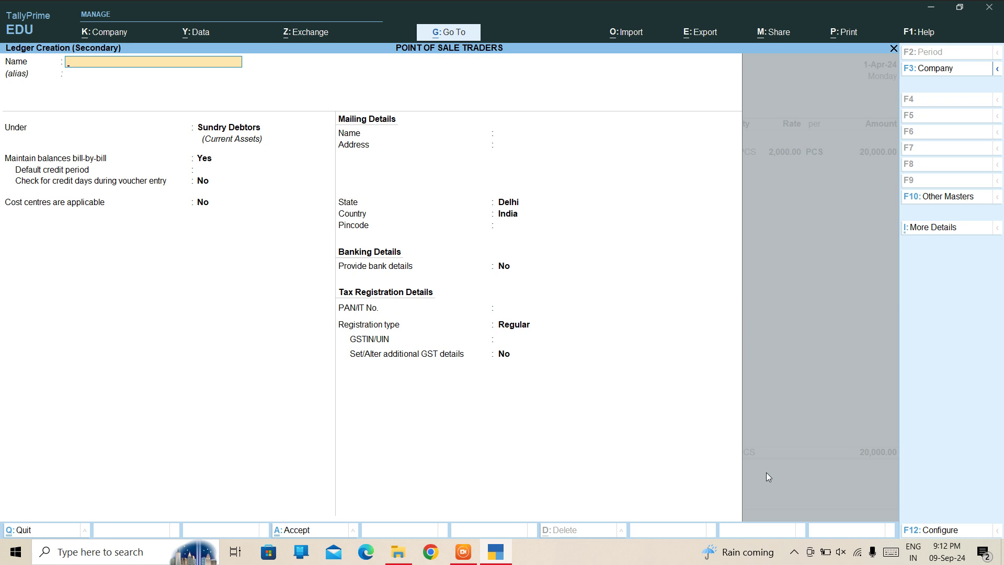
text(SBI)
key(Return)
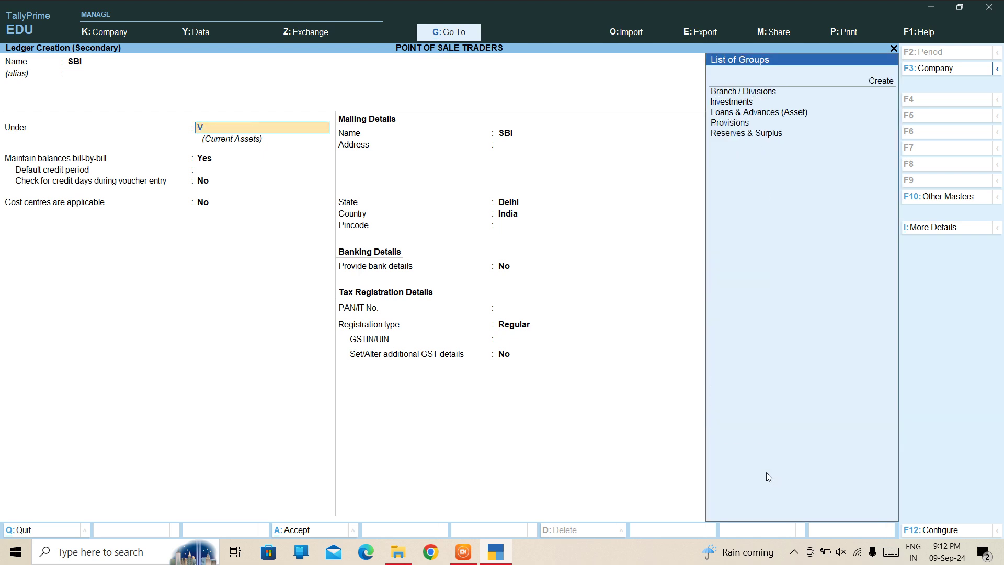
Place SBI under Bank Accounts with its account number and IFS code, and save it.
key(BackSpace)
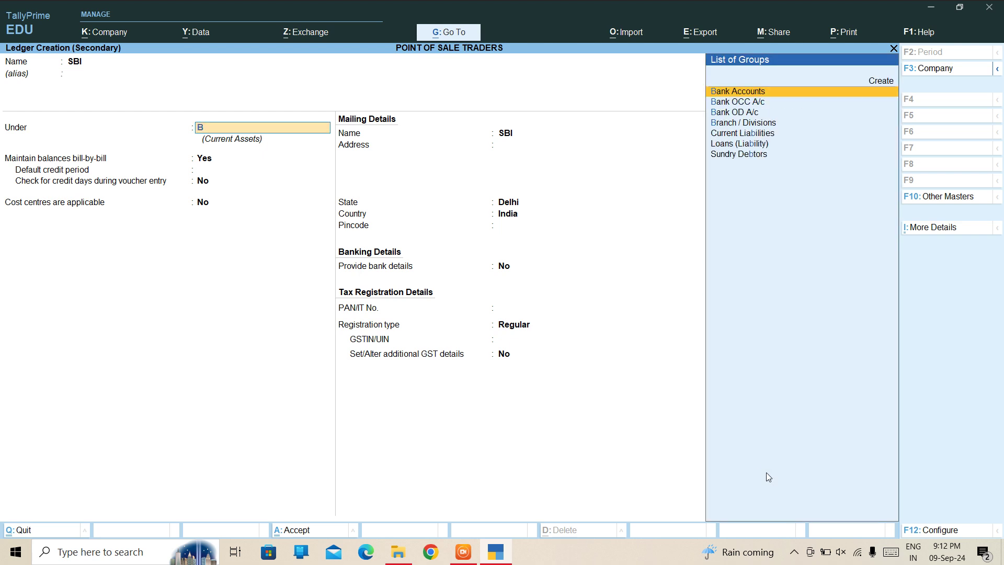
key(Return)
key(Return)
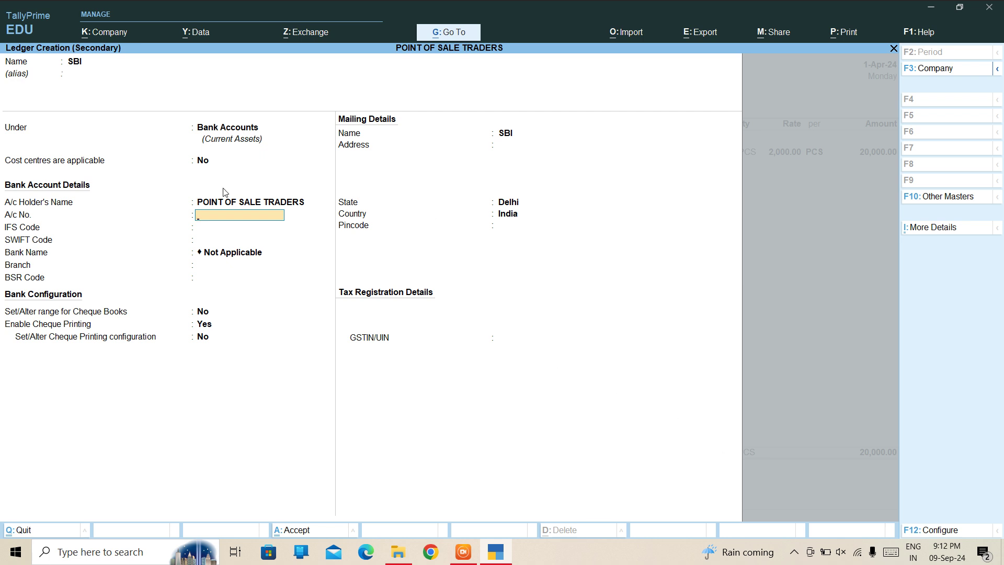
key(Return)
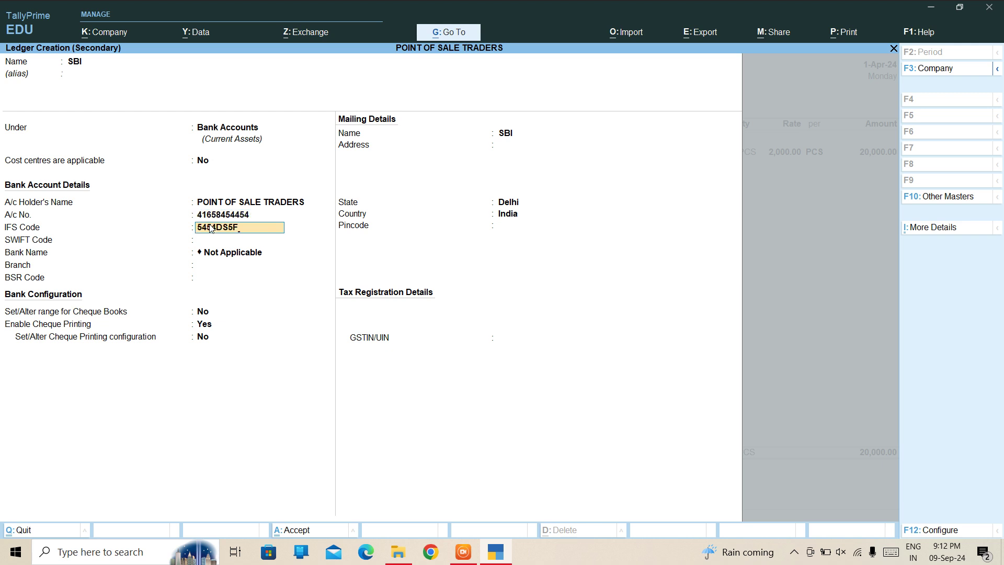
key(Return)
key(Return)
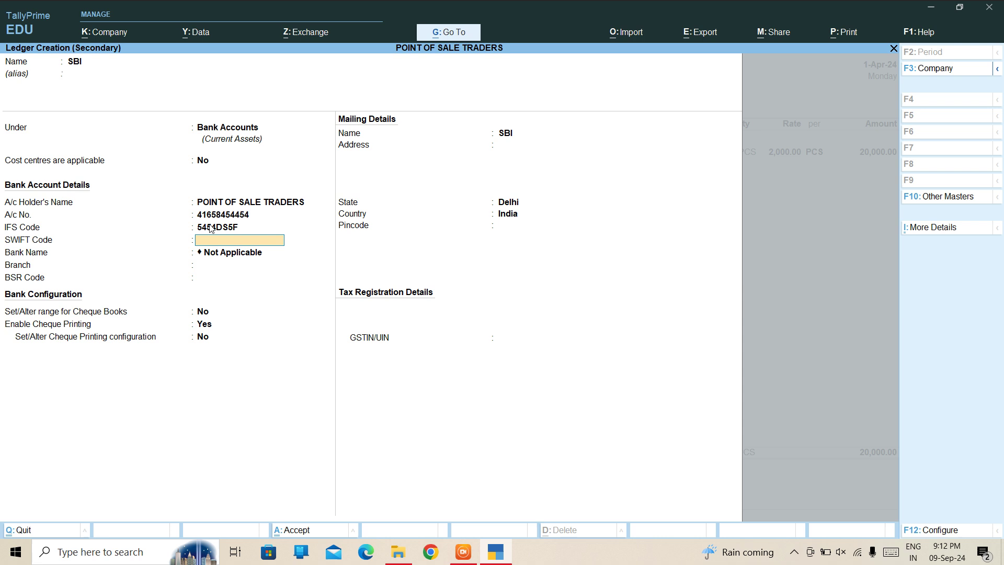
key(Return)
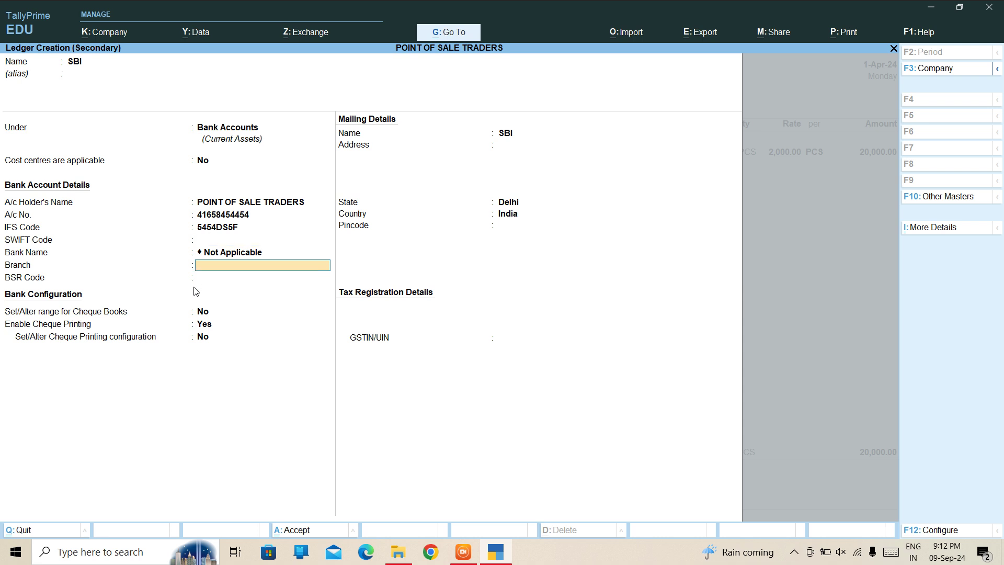
key(Return)
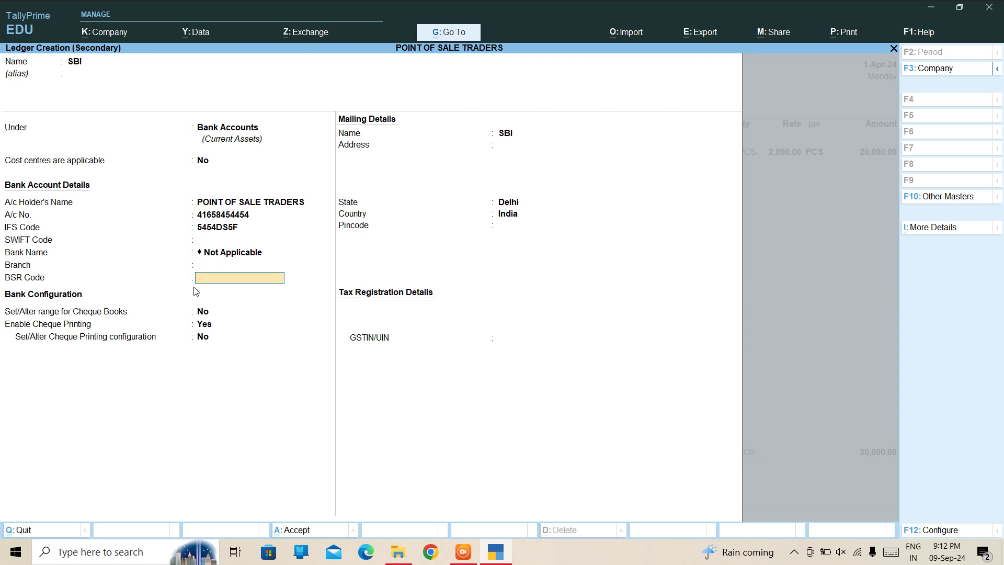
key(Return)
key(Return)
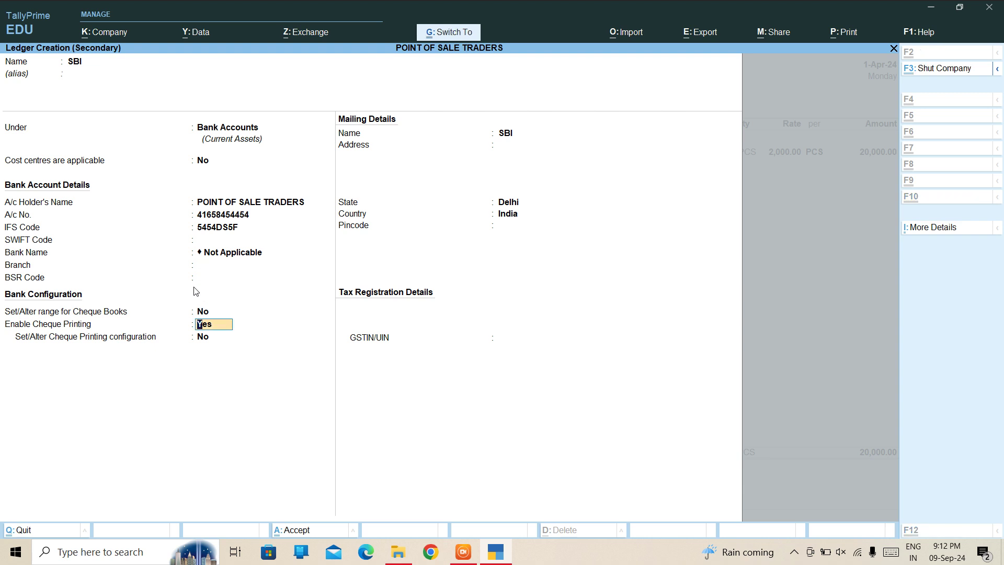
key(ctrl+a)
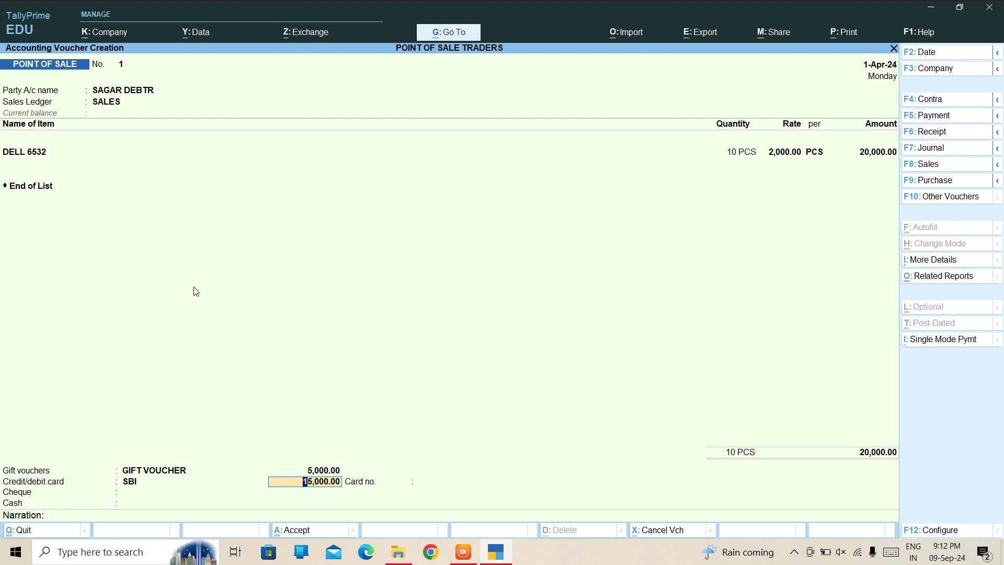
Change the SBI card payment to 10,000 and enter the card number.
text(5)
key(BackSpace)
text(10,000)
key(Return)
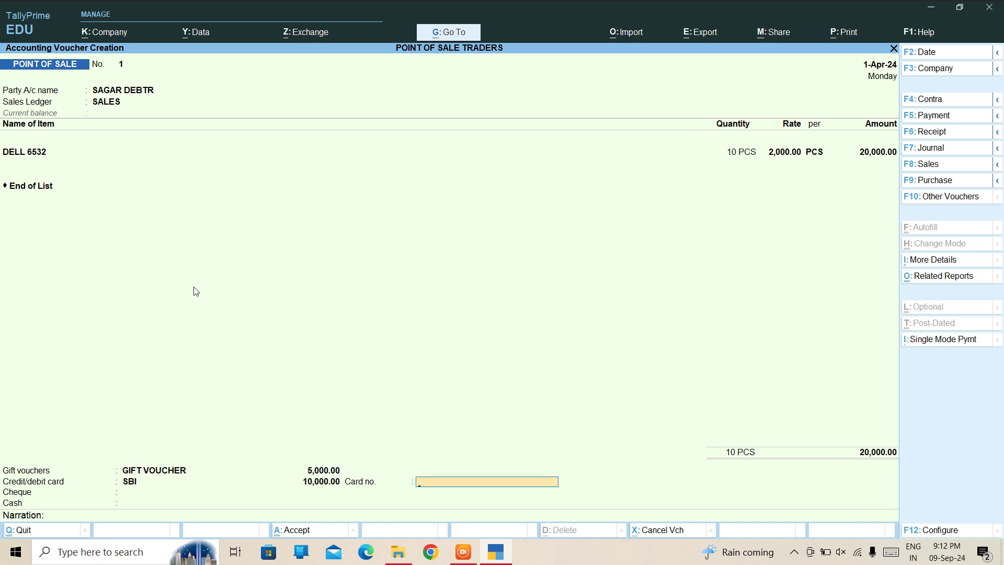
text(1234667)
key(Return)
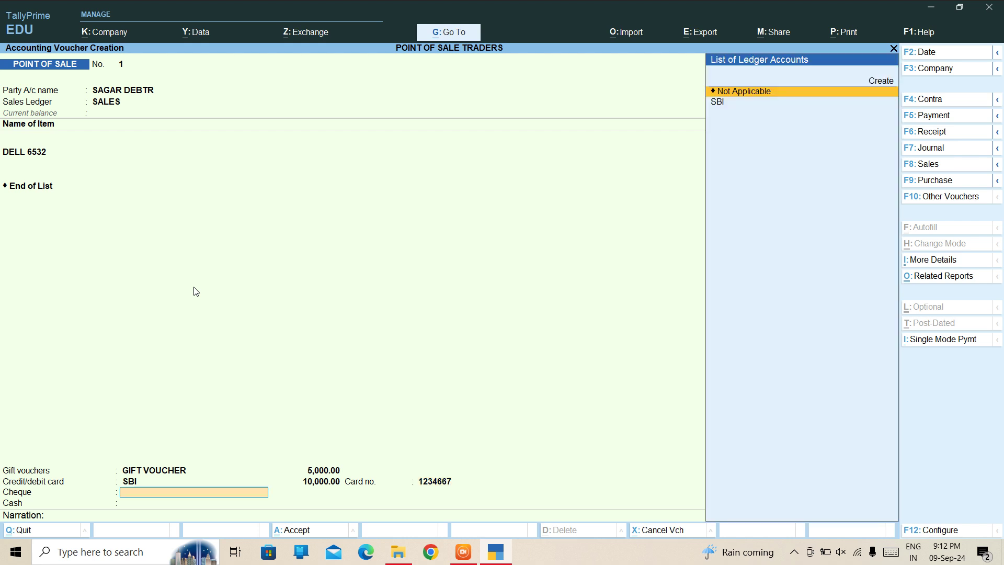
Select SBI as the cheque ledger and set the cheque amount to 4,000.
key(Down)
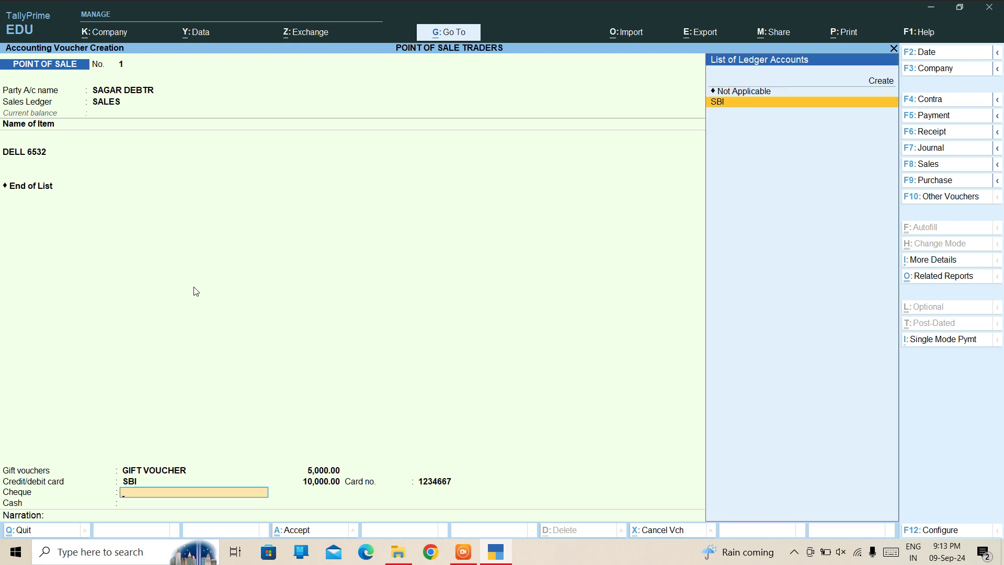
key(Return)
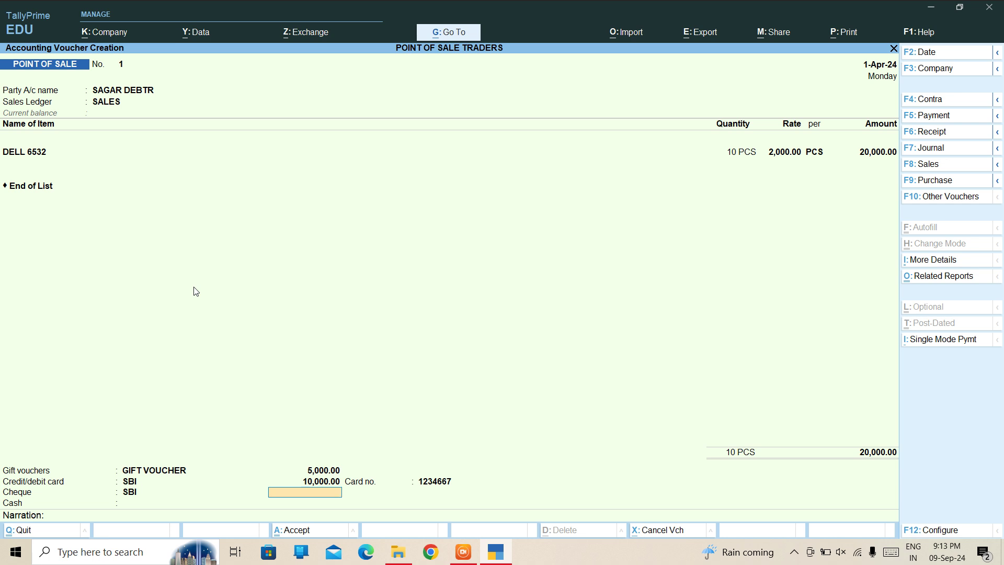
text(2000)
key(Return)
key(Return)
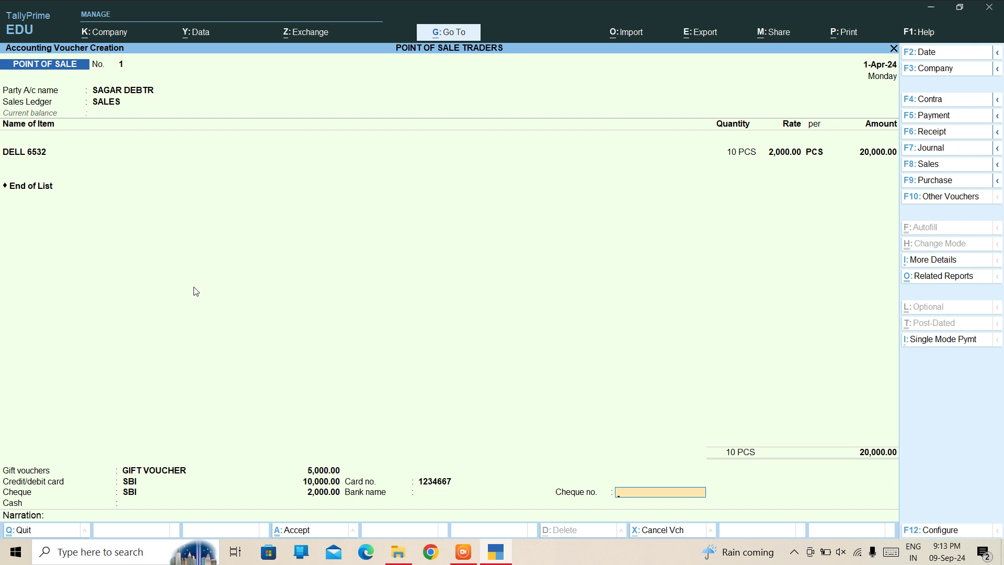
key(BackSpace)
key(BackSpace)
text(3)
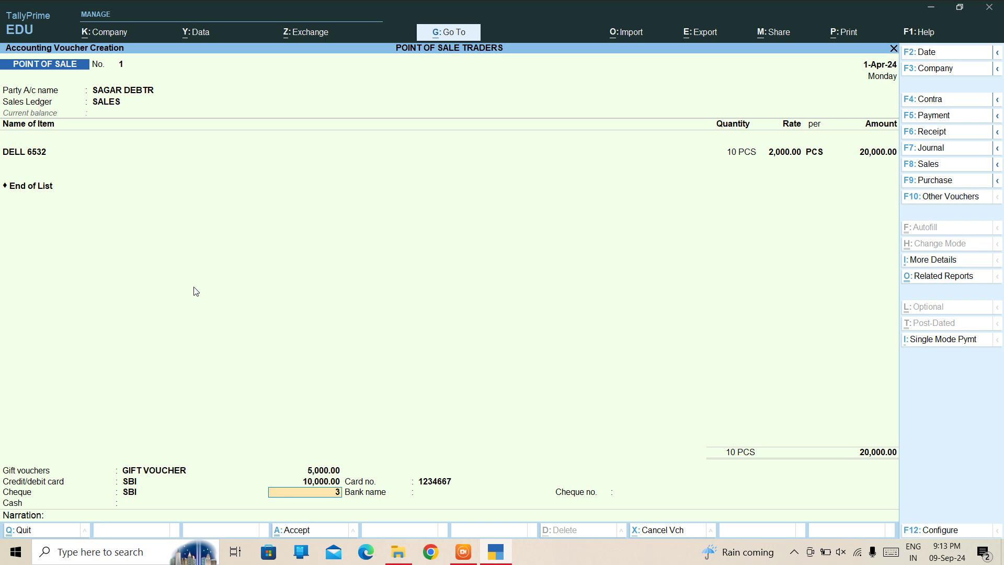
text(,00000)
key(Return)
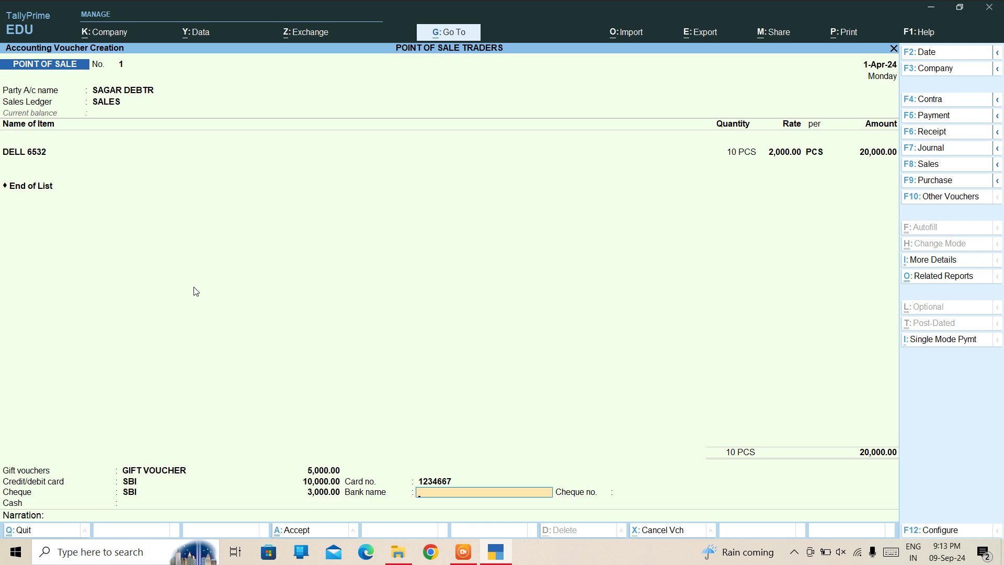
key(Return)
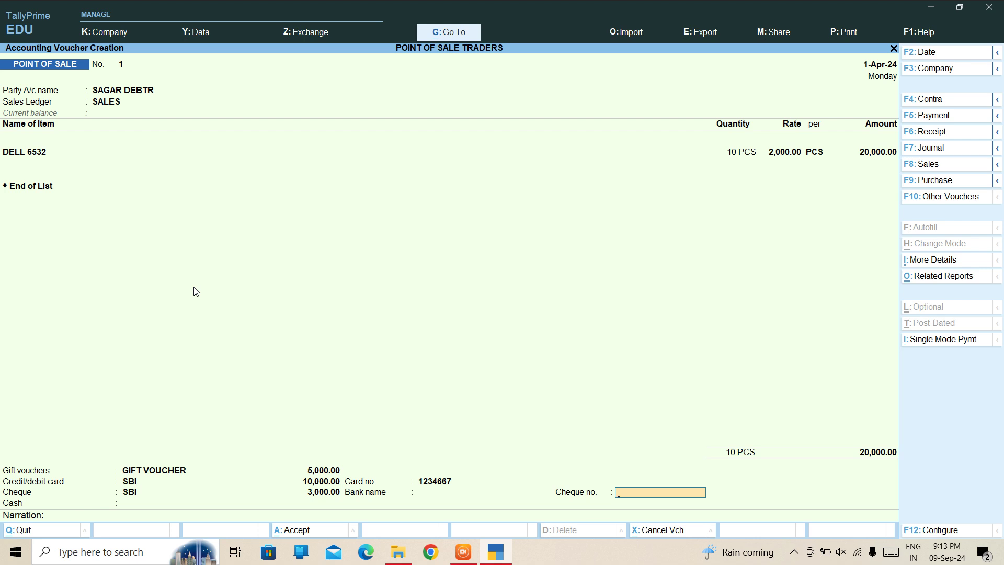
key(BackSpace)
key(BackSpace)
text(4000)
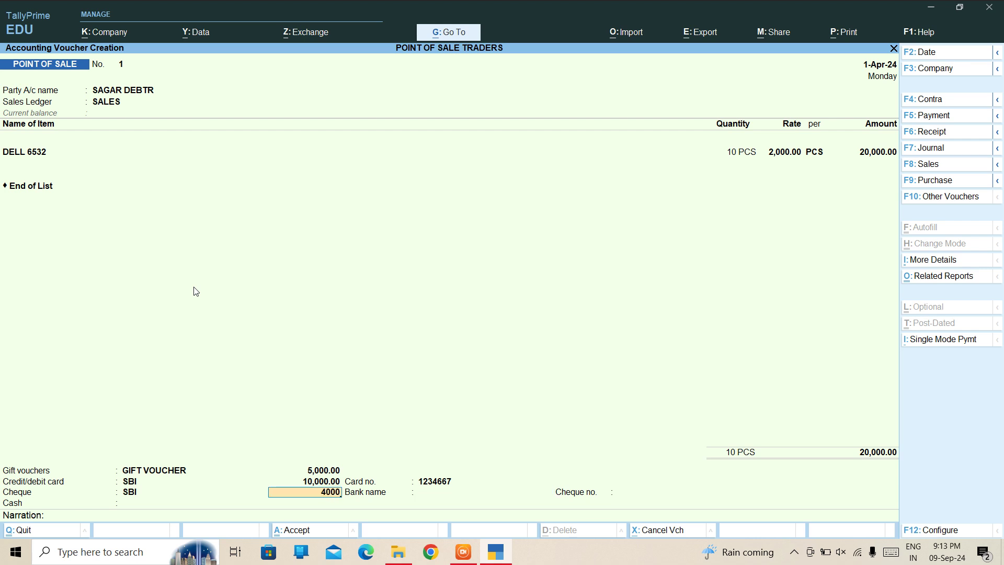
key(Return)
key(Return)
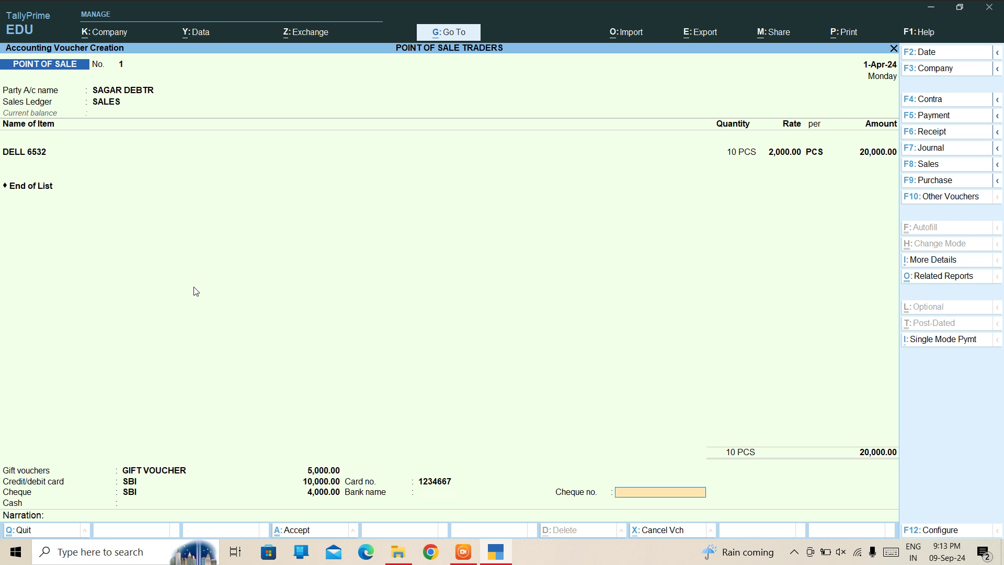
Enter SBI as the cheque's bank name and fill in the cheque number.
key(BackSpace)
text(S)
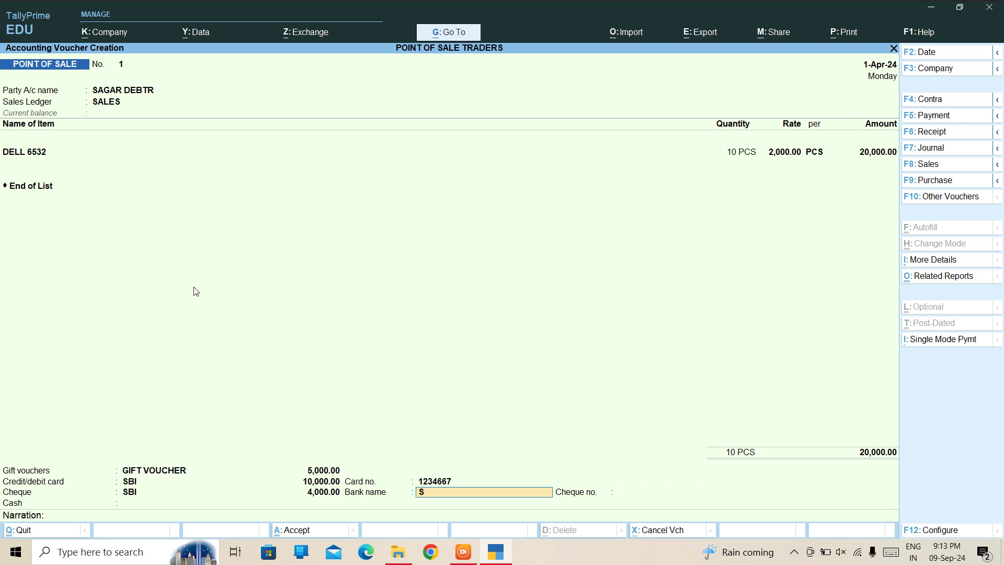
text(BI)
key(Return)
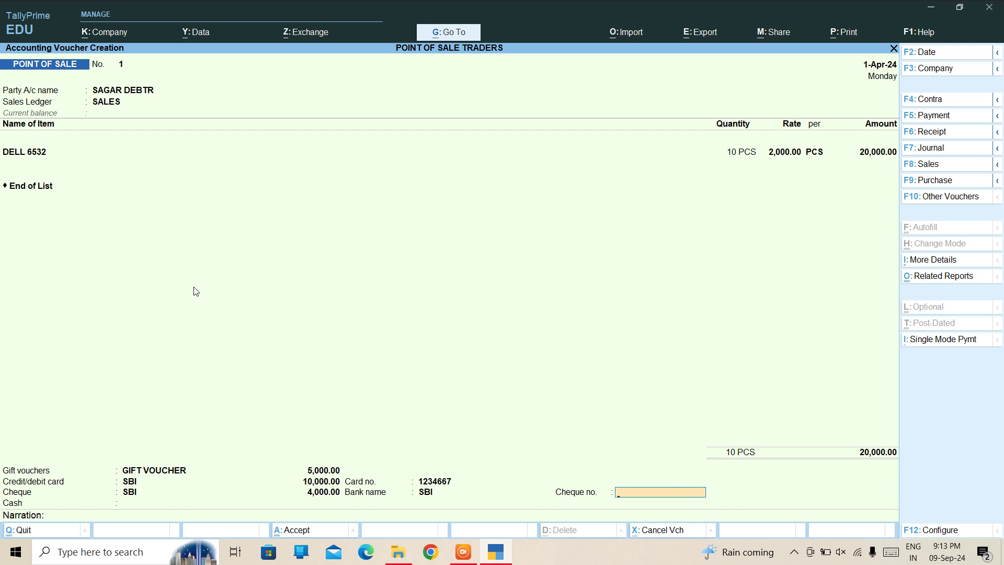
text(123478965)
Choose the Cash ledger and enter 1,000 as the cash amount, replacing earlier 2,000 entries.
key(Return)
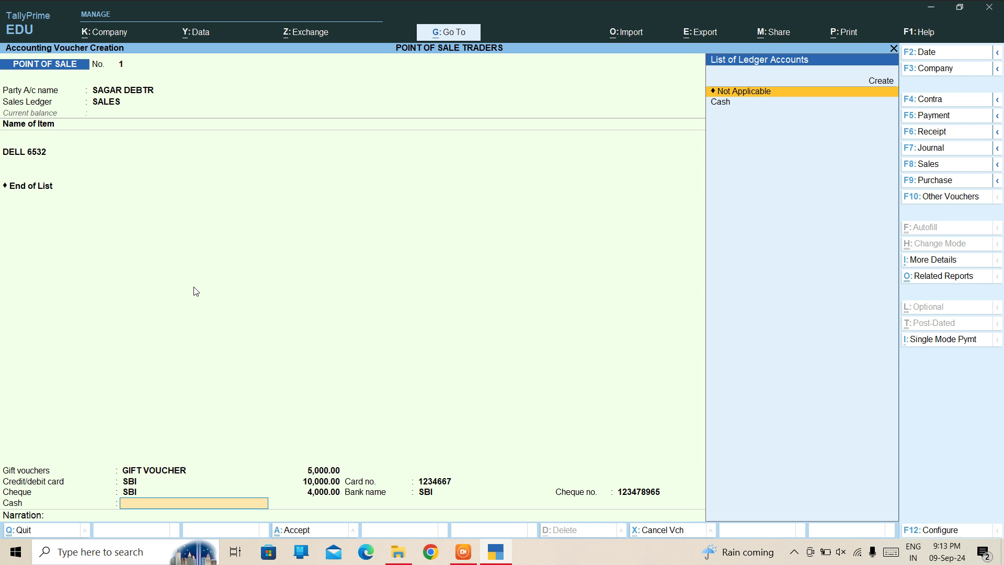
key(Down)
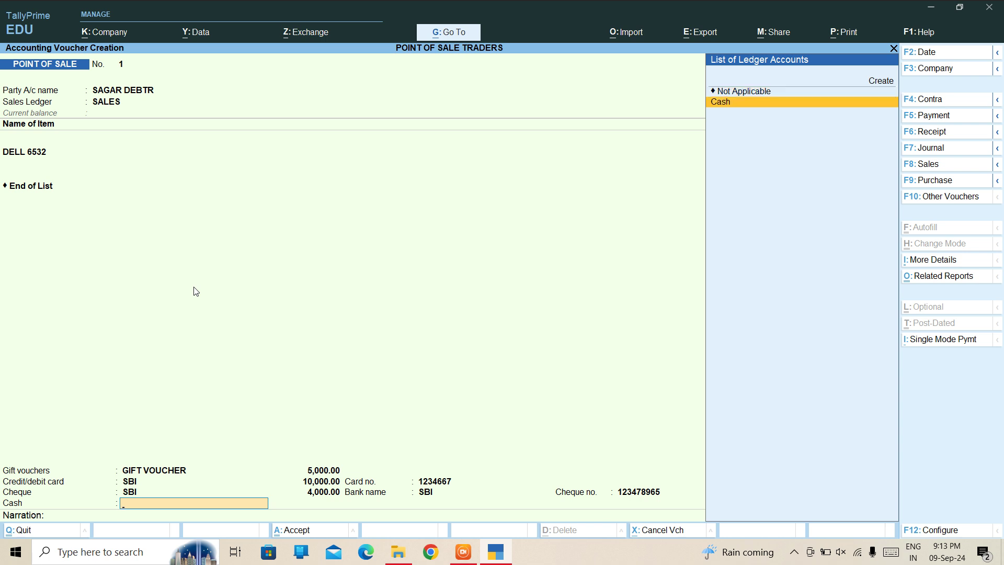
key(Return)
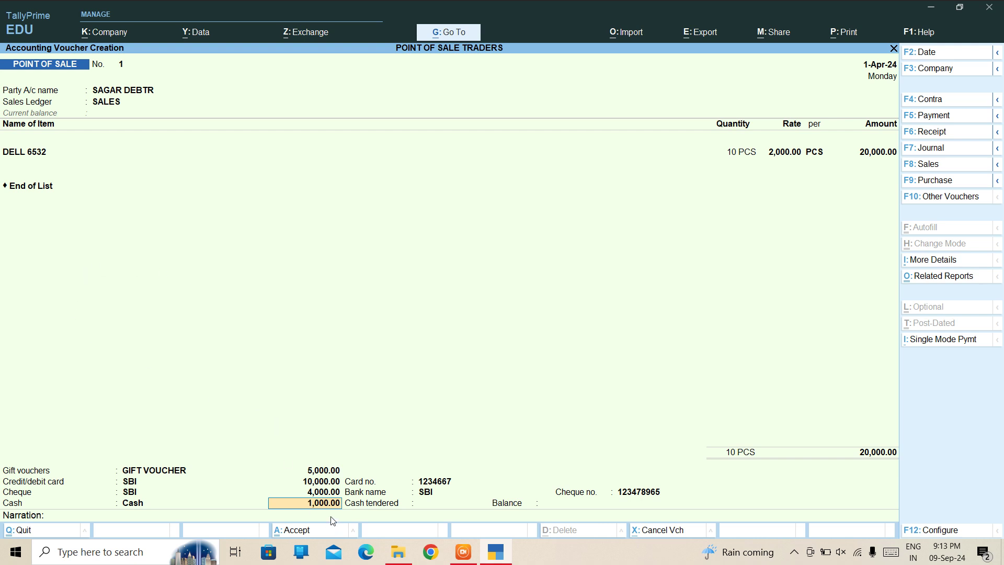
text(2000)
key(Return)
text(2000)
key(Return)
text(100)
key(BackSpace)
key(BackSpace)
key(BackSpace)
key(BackSpace)
key(BackSpace)
key(BackSpace)
key(BackSpace)
key(BackSpace)
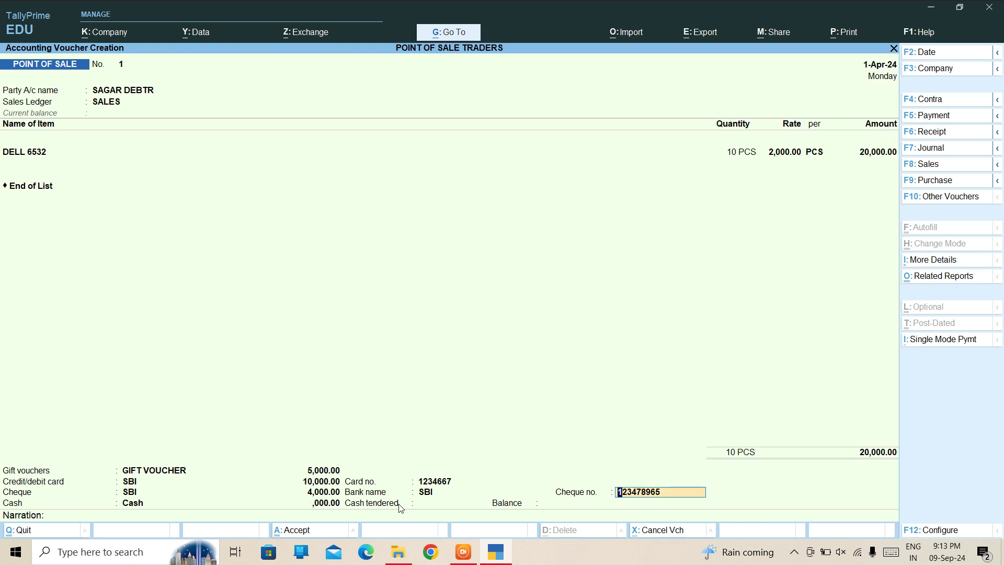
key(Return)
key(Return)
text(1000)
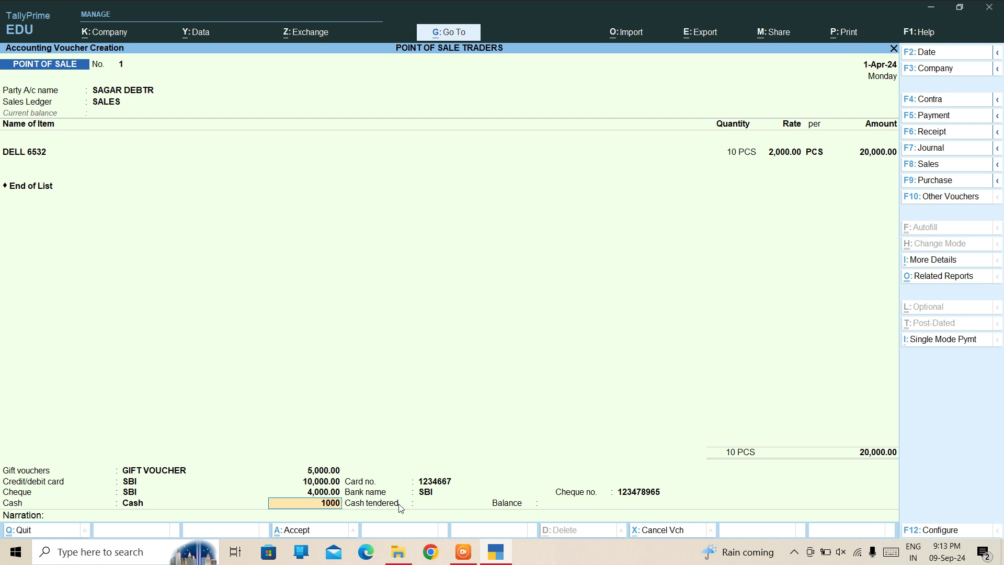
key(Return)
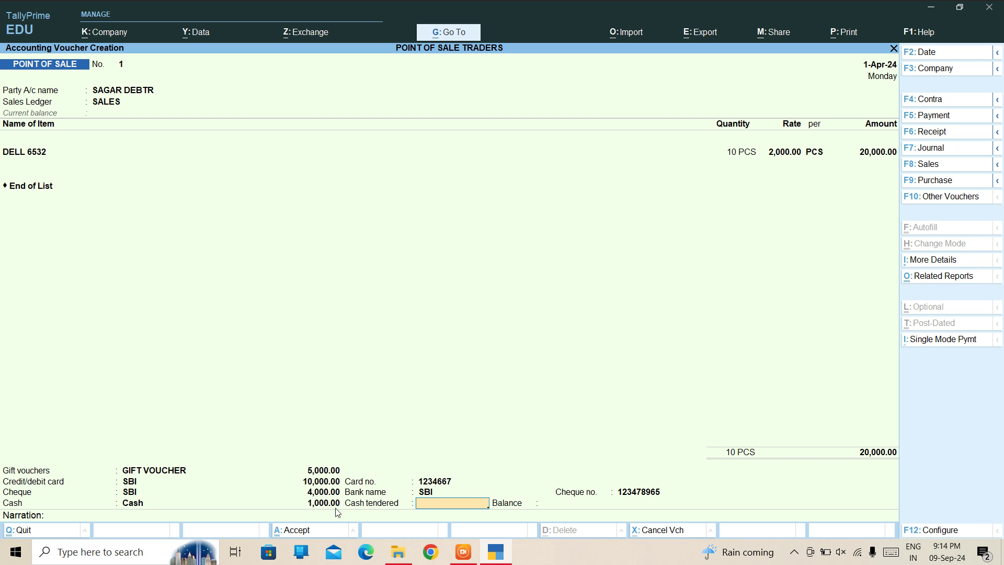
click(325, 482)
text(11000)
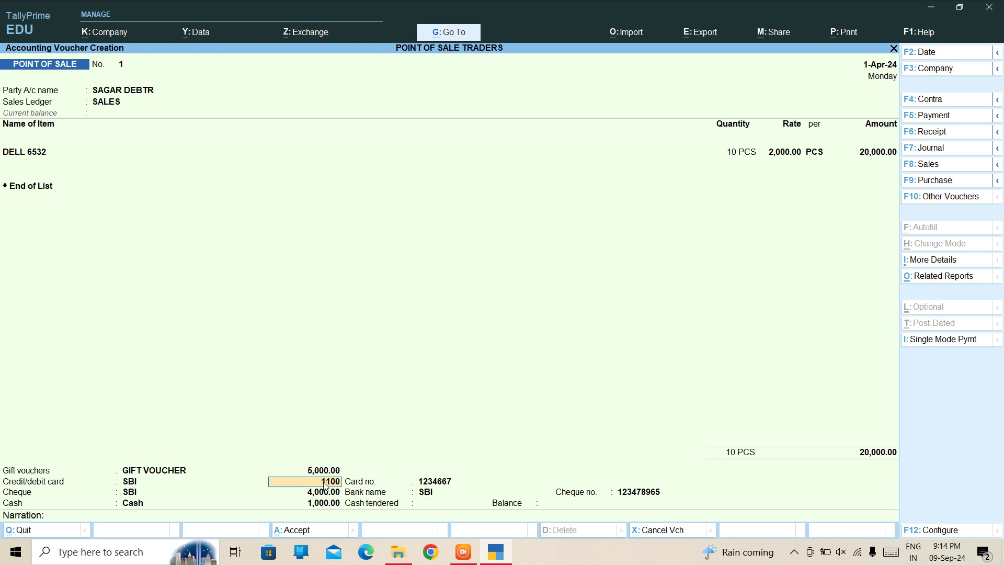
key(Return)
key(Return)
key(Return)
key(Return)
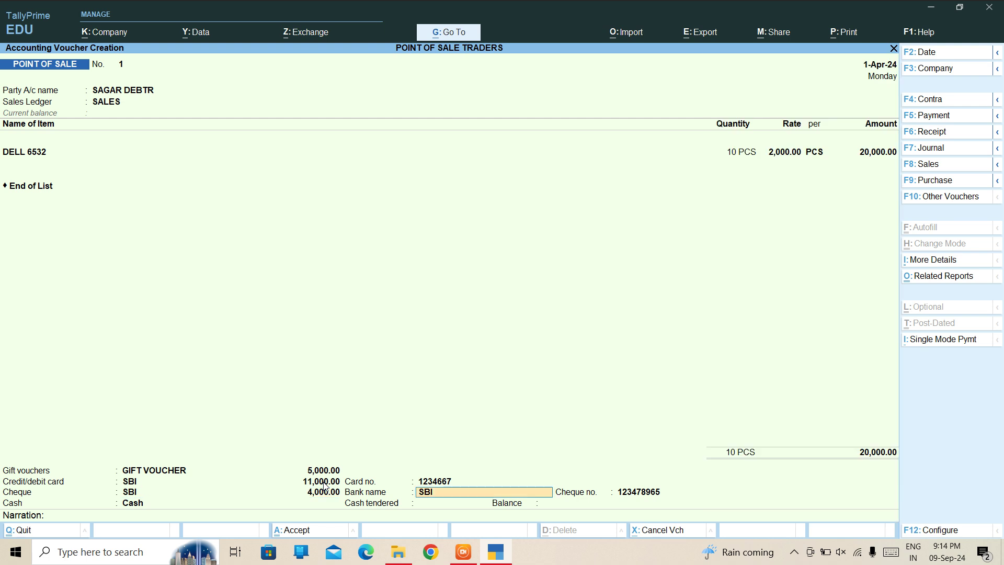
key(Return)
key(Return)
key(Return)
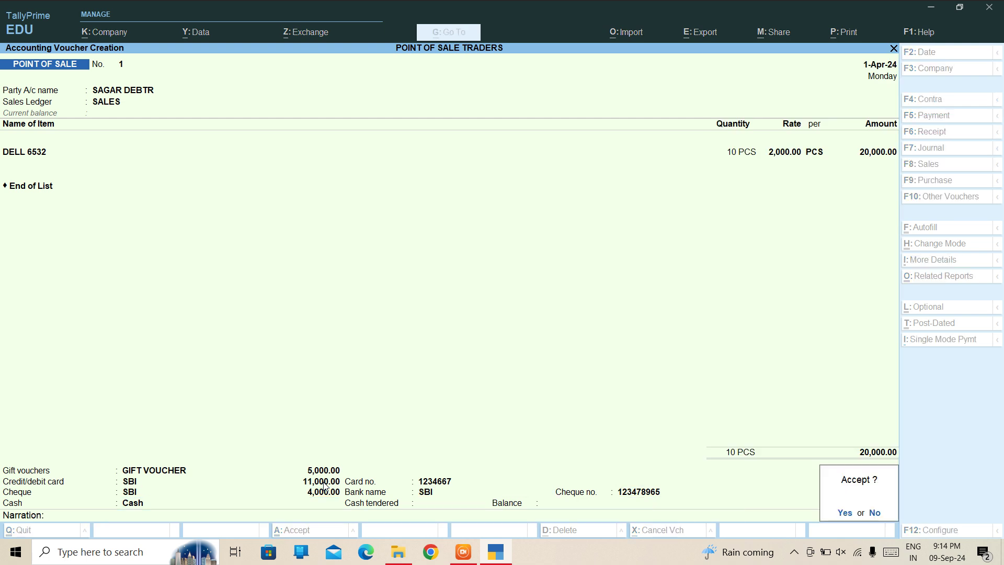
key(n)
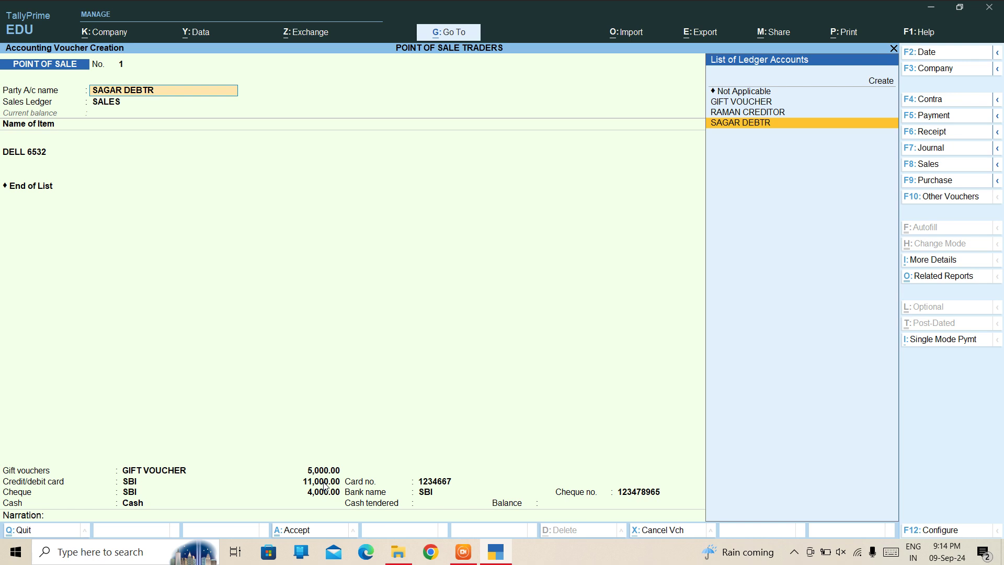
key(Return)
key(ctrl+a)
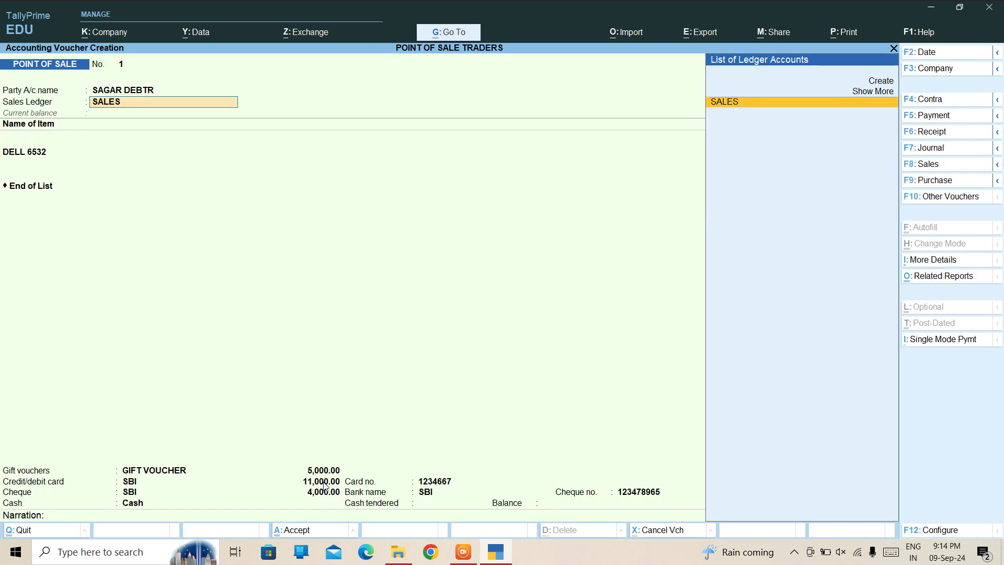
key(Return)
key(Return)
key(Return)
key(Return)
key(Return)
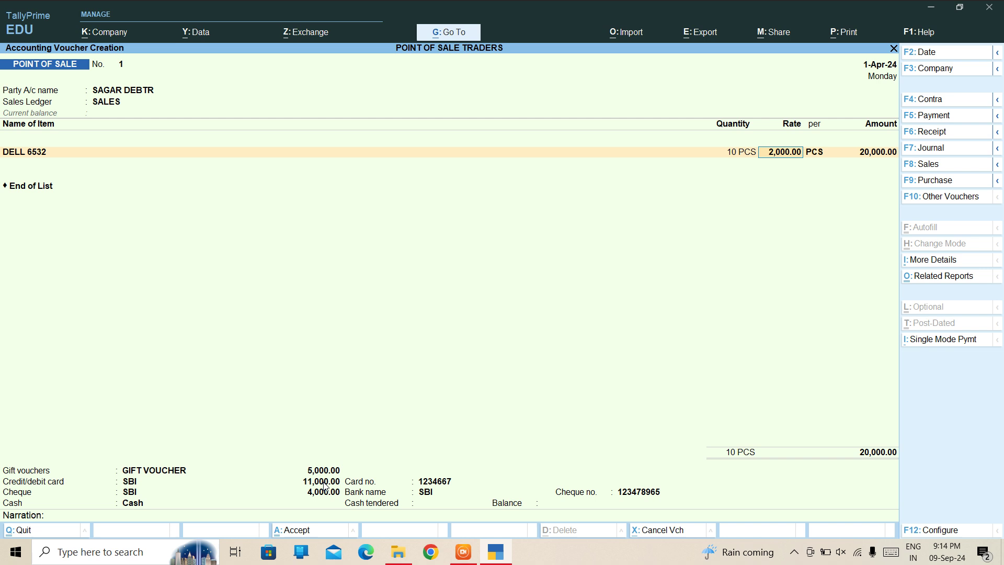
key(Return)
key(Return)
key(Return)
key(Return)
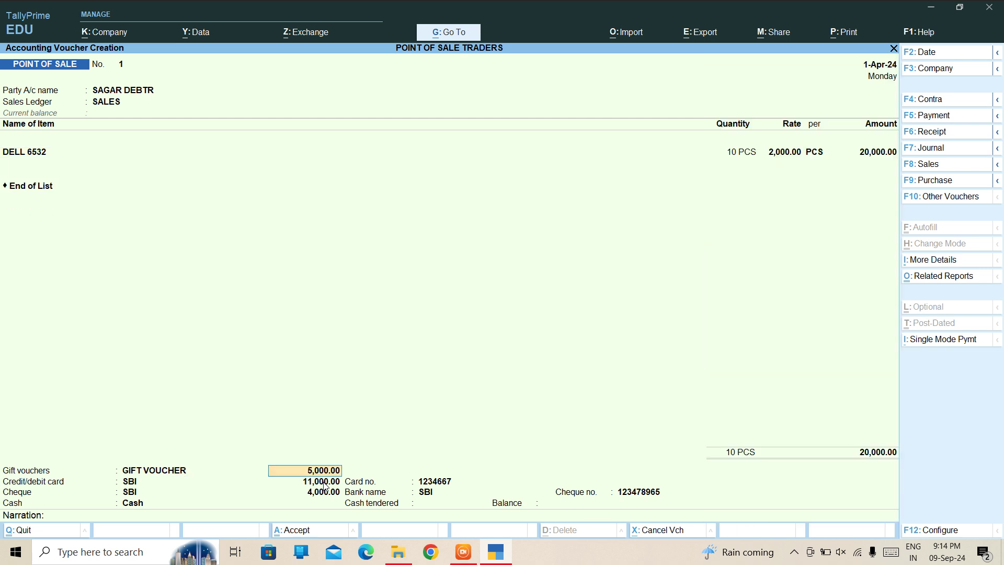
key(Return)
key(Return)
text(1)
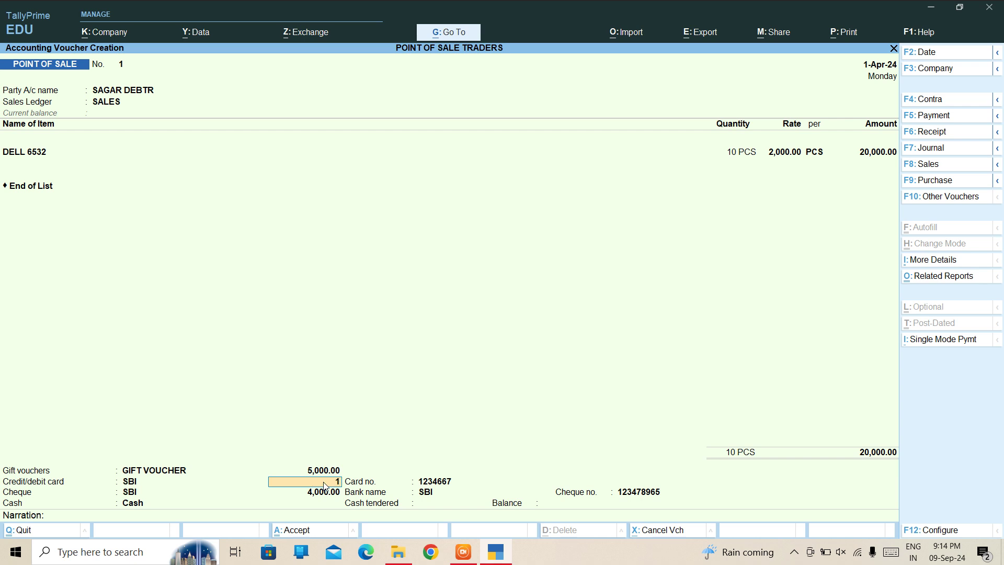
text(0,000000)
key(Return)
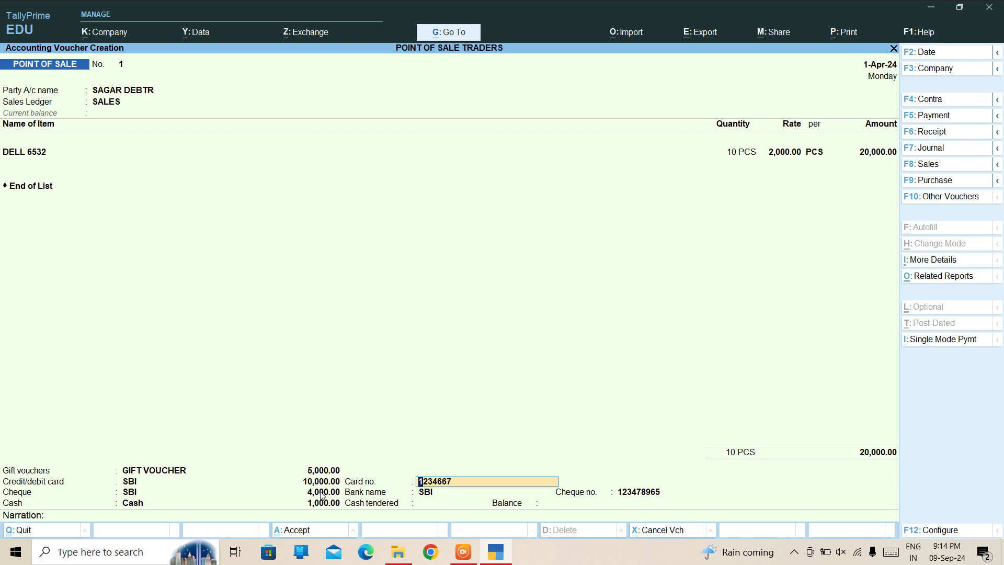
key(Return)
key(Return)
key(Return)
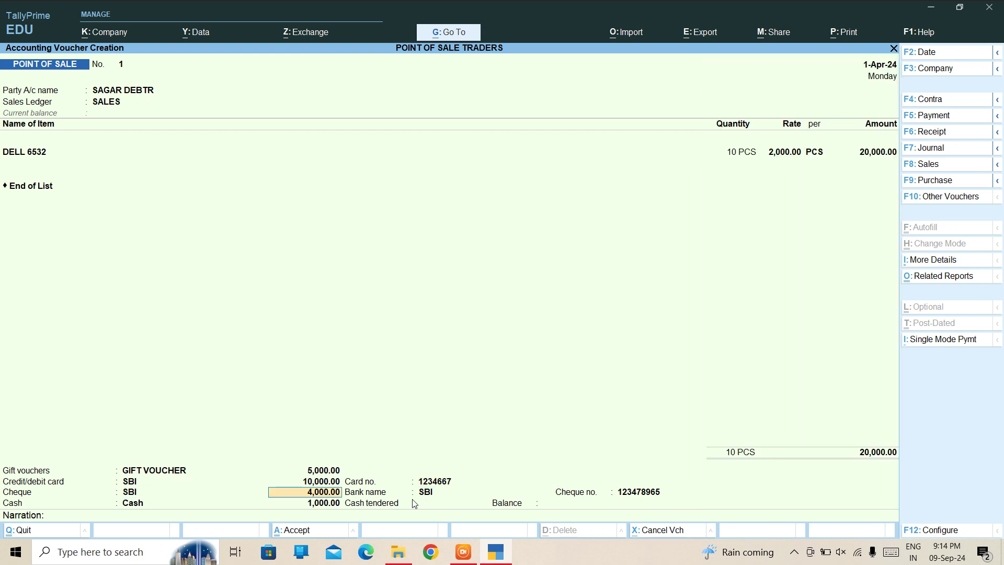
key(Return)
key(Return)
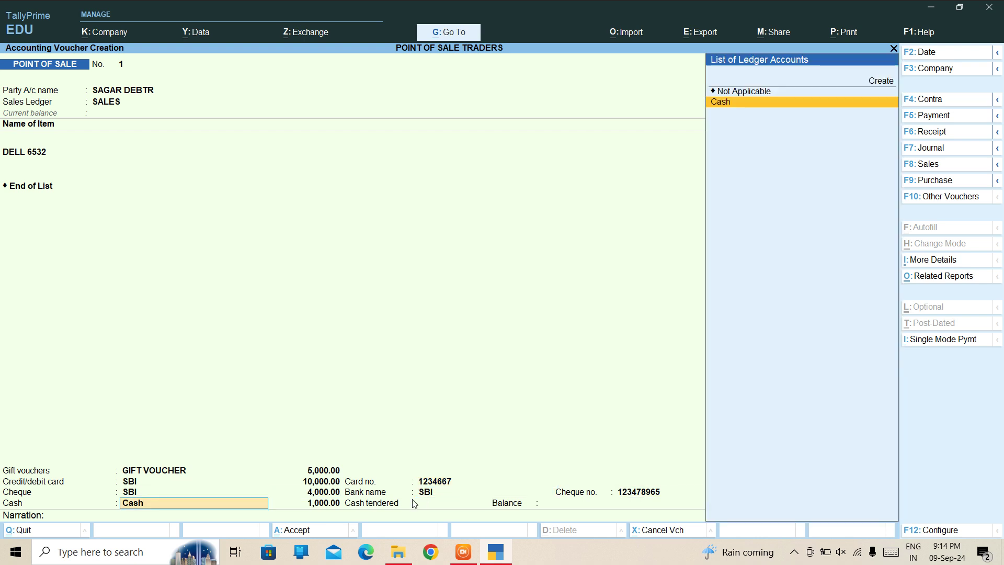
key(Return)
key(Return)
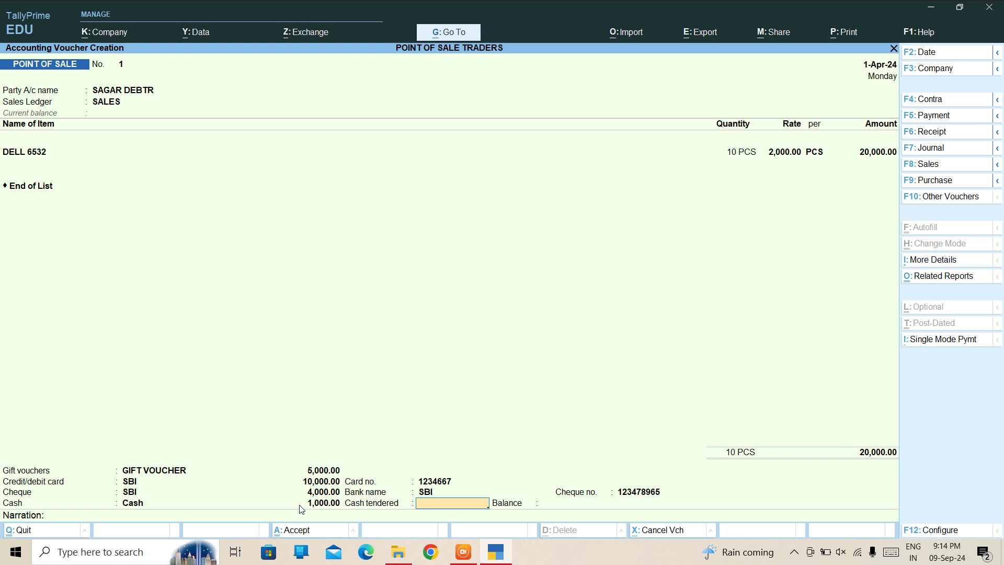
text(00)
key(Return)
key(BackSpace)
Quit the unsaved sale and confirm the Day Book lists only Receipt No. 1 and Purchase No. 1.
key(Escape)
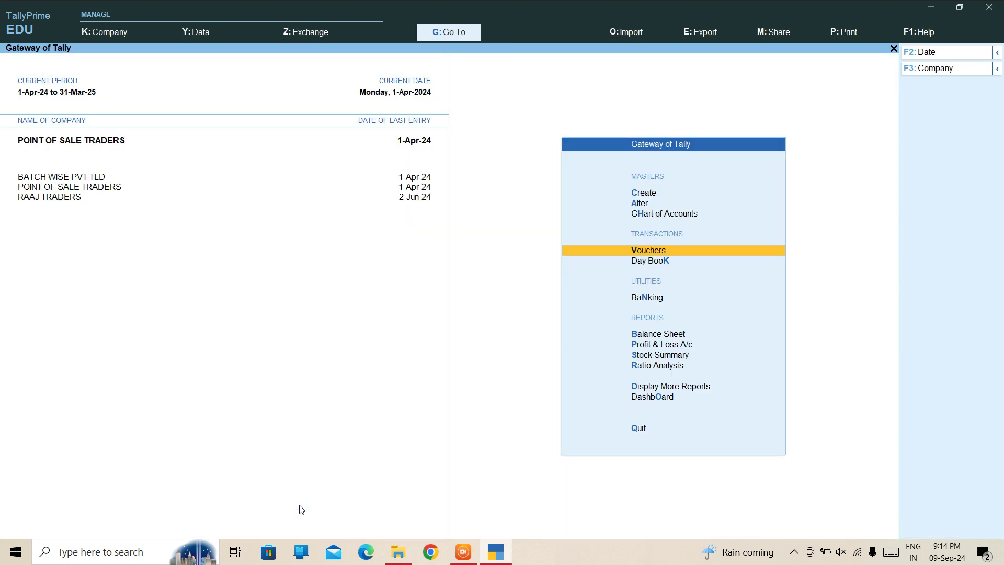
key(Down)
key(Down)
key(Down)
key(Down)
key(Down)
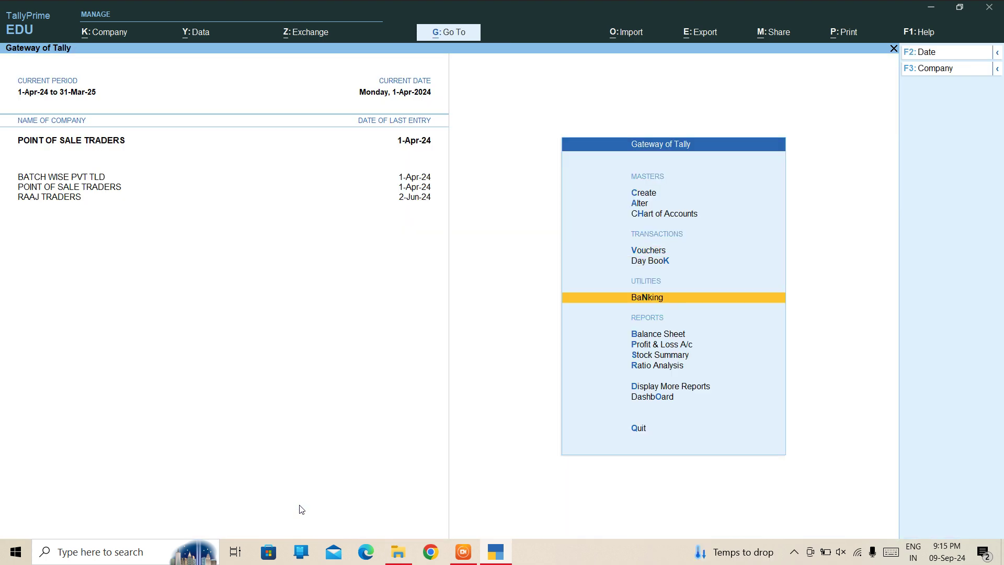
key(Down)
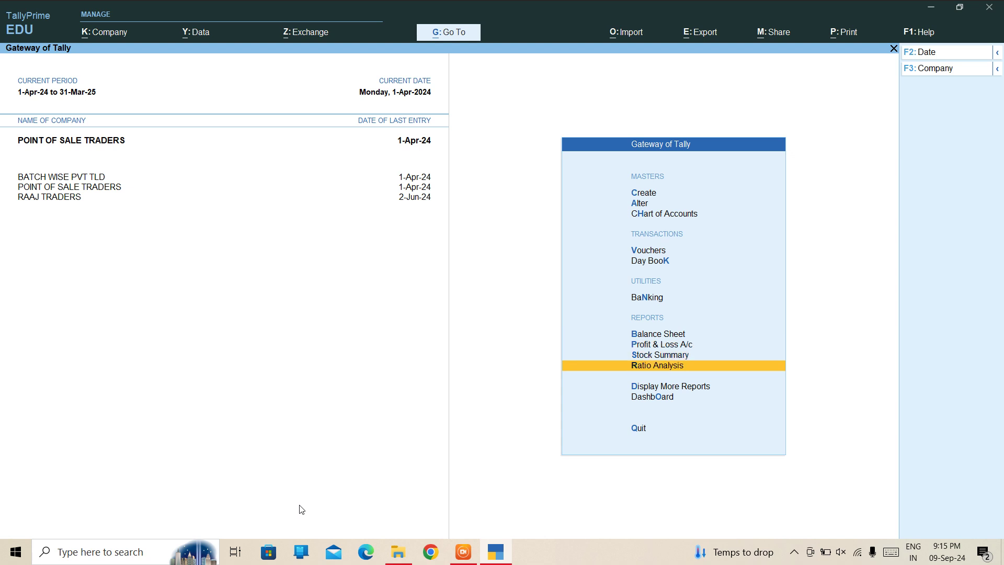
key(Up)
key(Up)
key(Up)
key(Up)
key(Up)
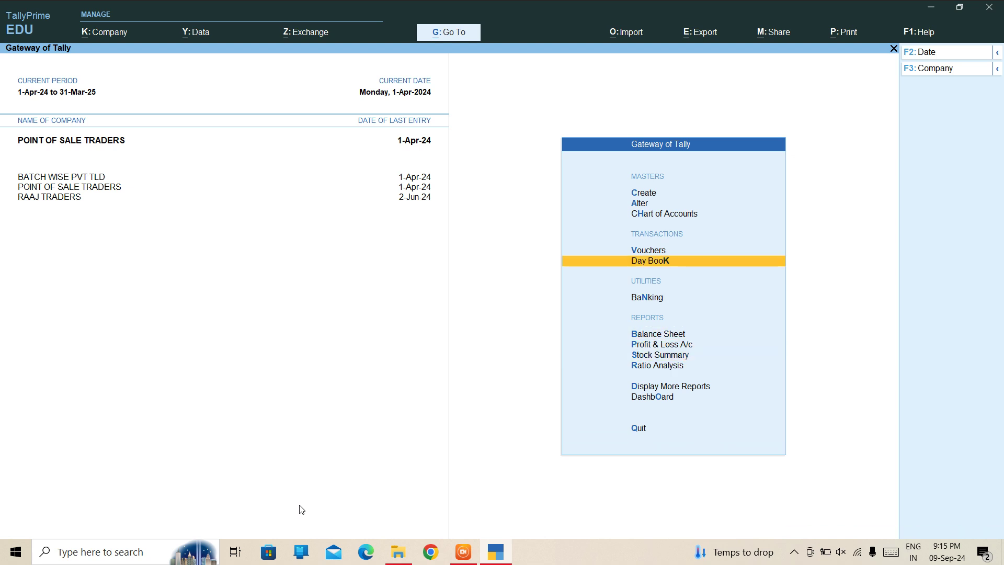
key(Return)
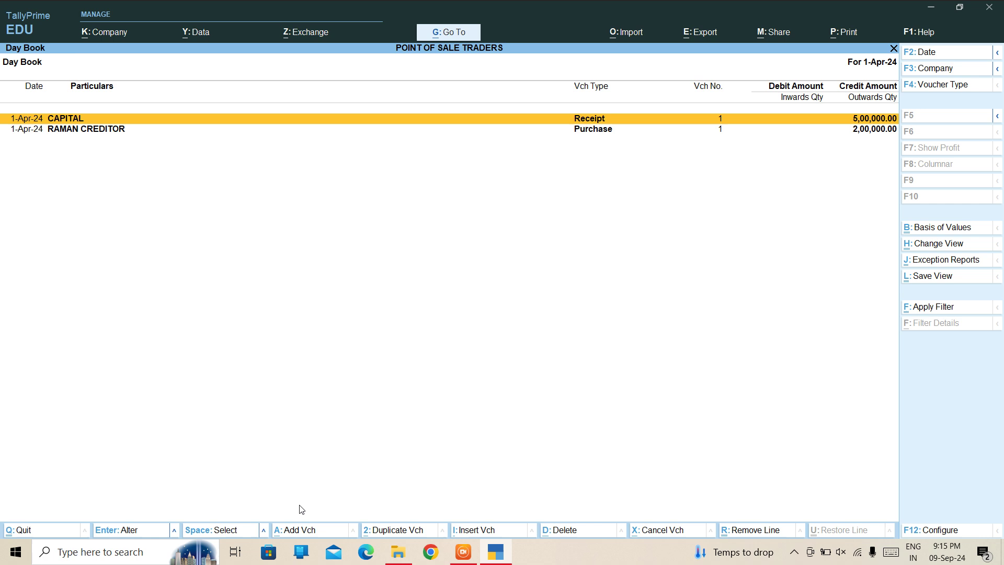
key(Escape)
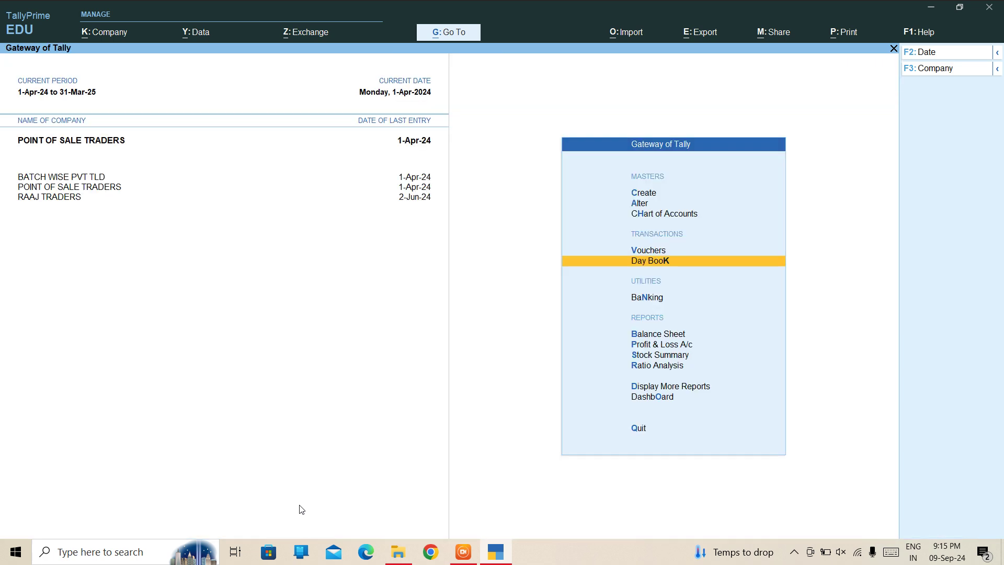
key(Up)
key(Up)
key(Down)
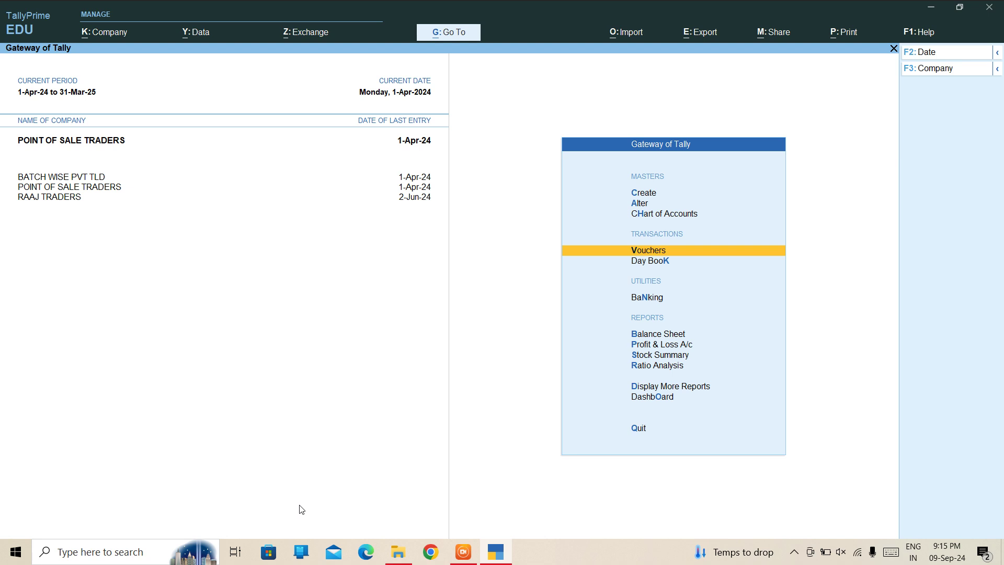
Go to Alter > Ledger and browse the ledger list down to SBI.
key(Up)
key(Up)
key(Return)
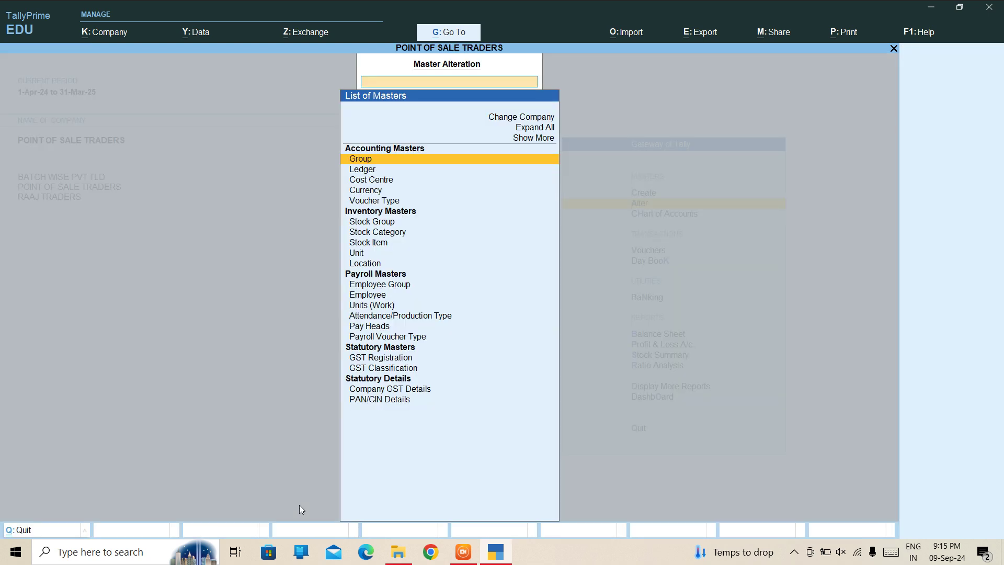
key(Down)
key(Return)
key(Down)
key(Down)
key(Down)
key(Down)
key(Down)
key(Down)
key(Down)
key(Down)
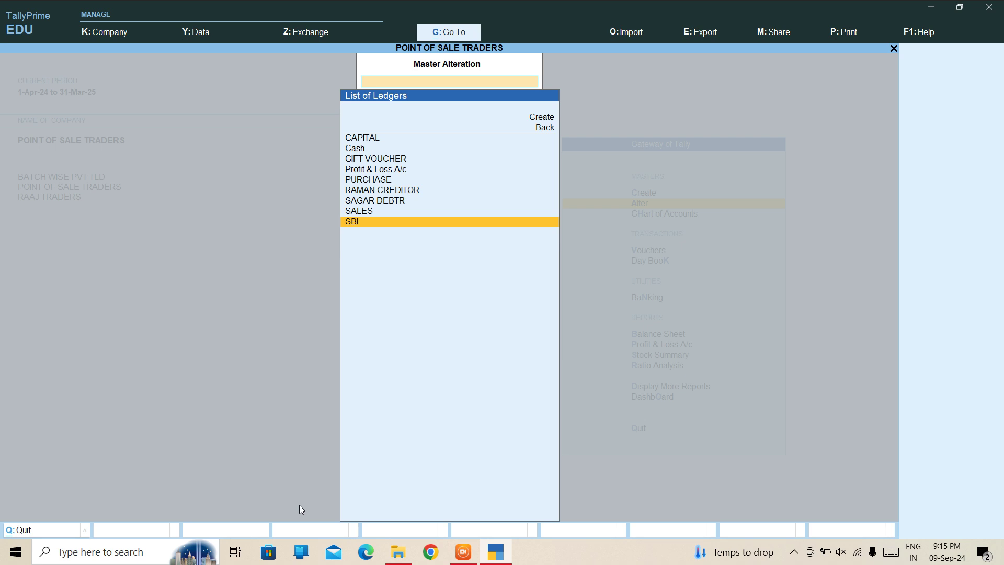
key(Up)
key(Up)
key(Up)
key(Up)
key(Down)
key(Down)
key(Down)
key(Down)
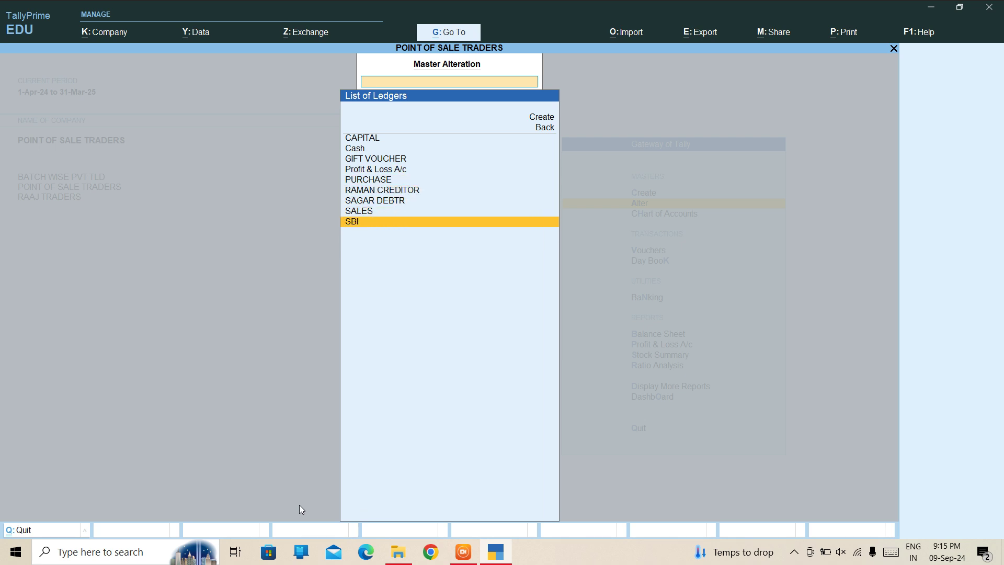